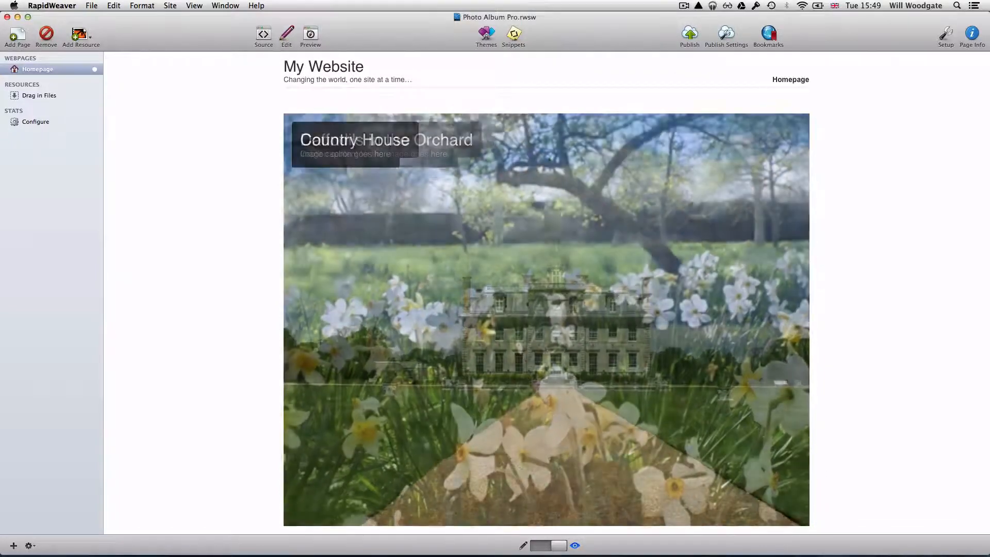
Leave Preview and return to Edit mode on the Photo Album Pro slideshow page.
left_click(287, 34)
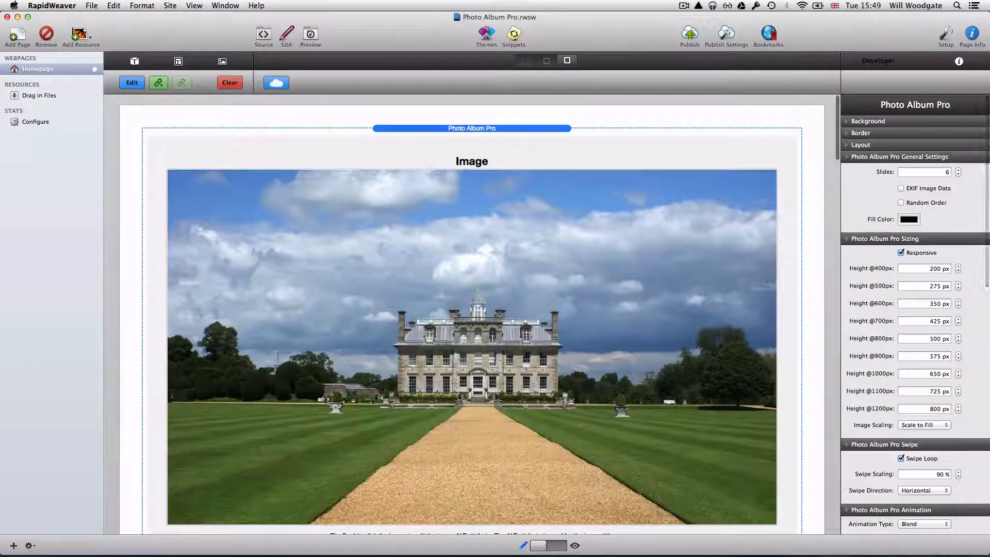
Turn Wi-Fi off, watch the captioned slideshow in Preview, then return to editing.
left_click(802, 6)
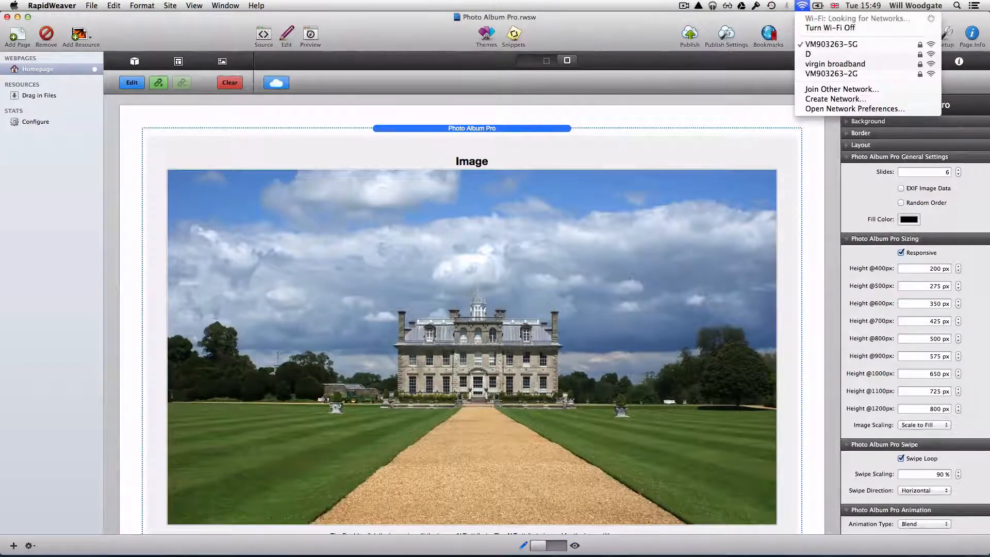
left_click(808, 28)
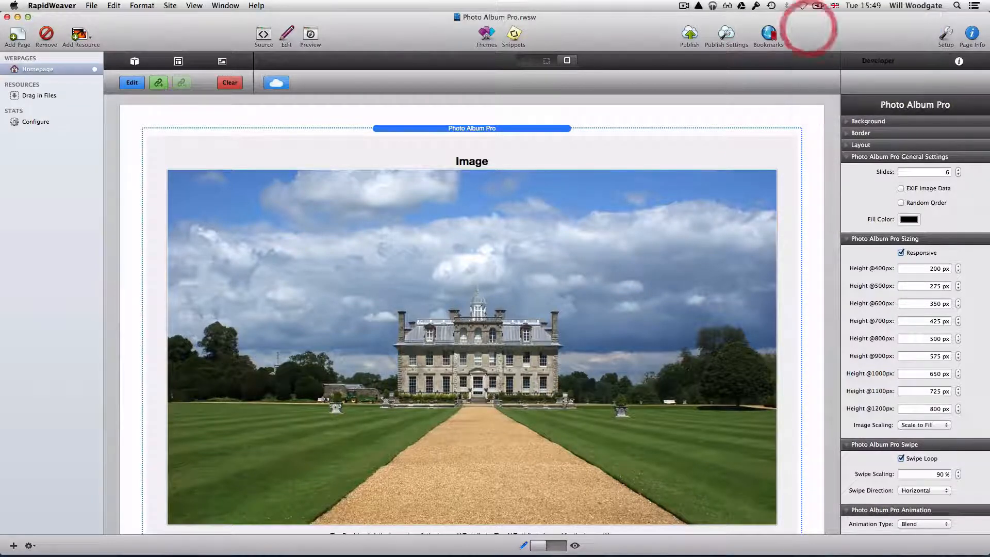
left_click(311, 34)
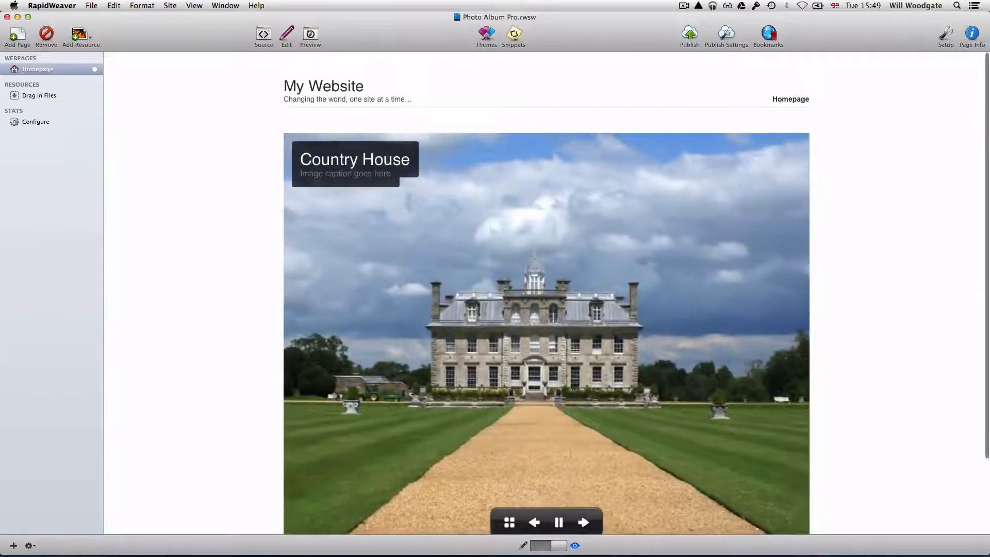
scroll(546, 309, "down", 2)
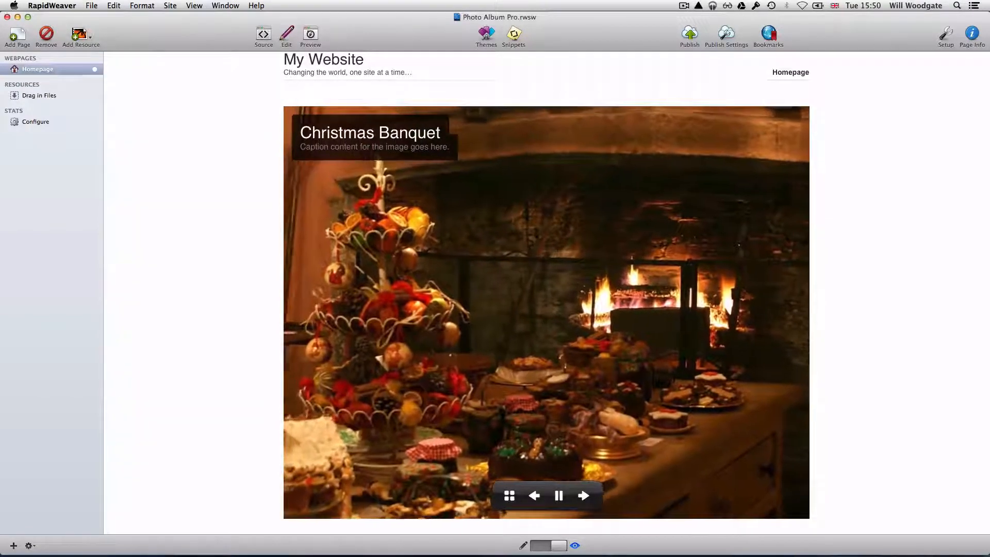
left_click(286, 35)
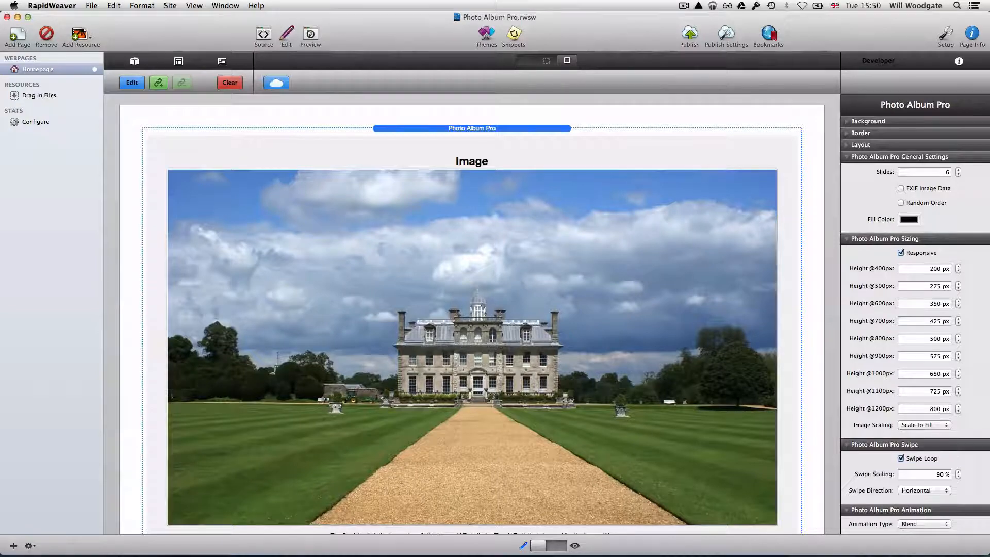
Look over the Animation, Captions and Controller settings, then preview the page showing Country House.
scroll(915, 314, "down", 3)
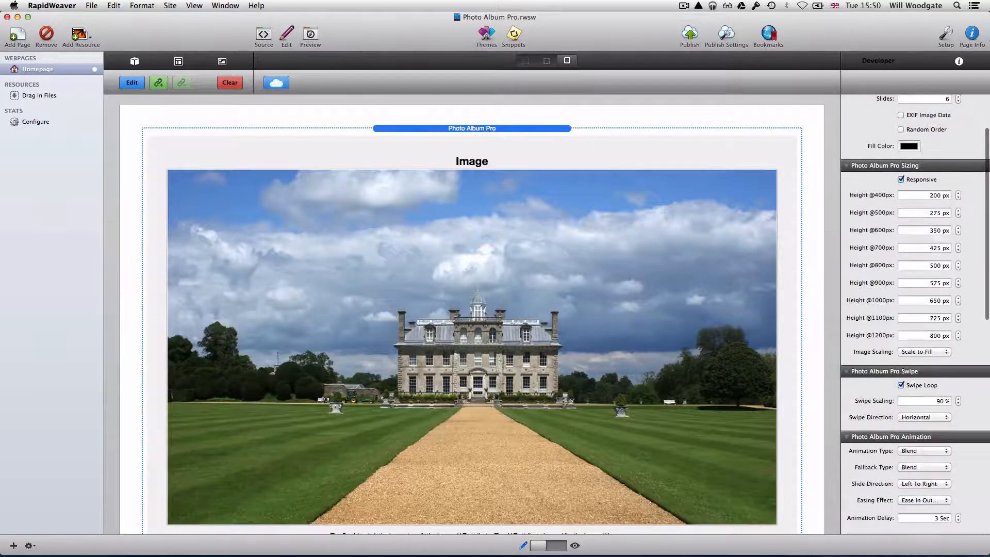
scroll(915, 314, "down", 10)
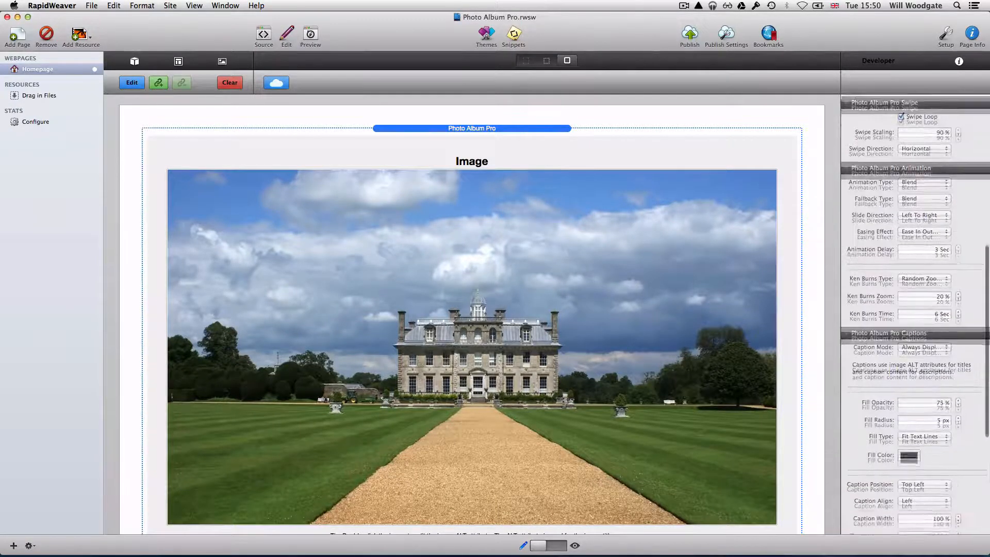
scroll(915, 315, "down", 5)
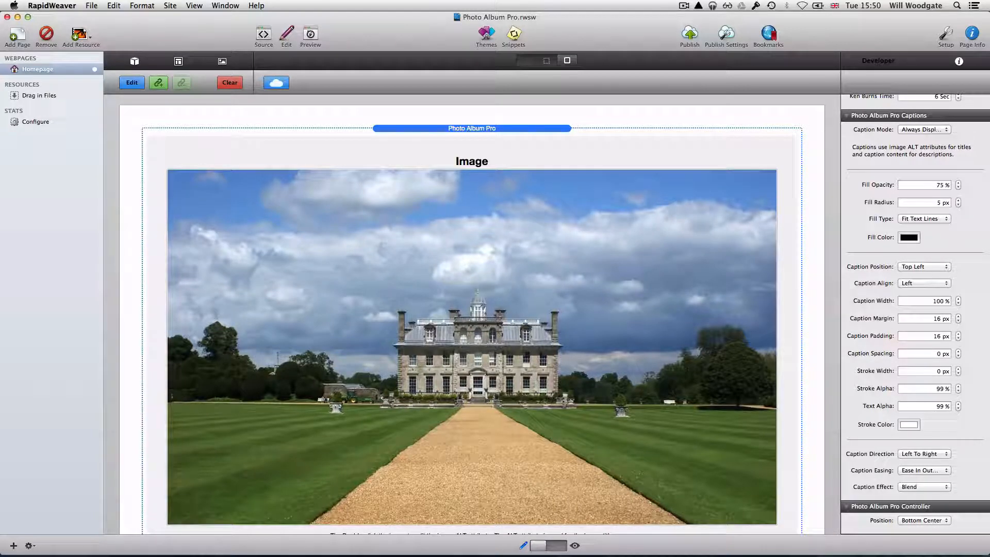
scroll(471, 309, "down", 3)
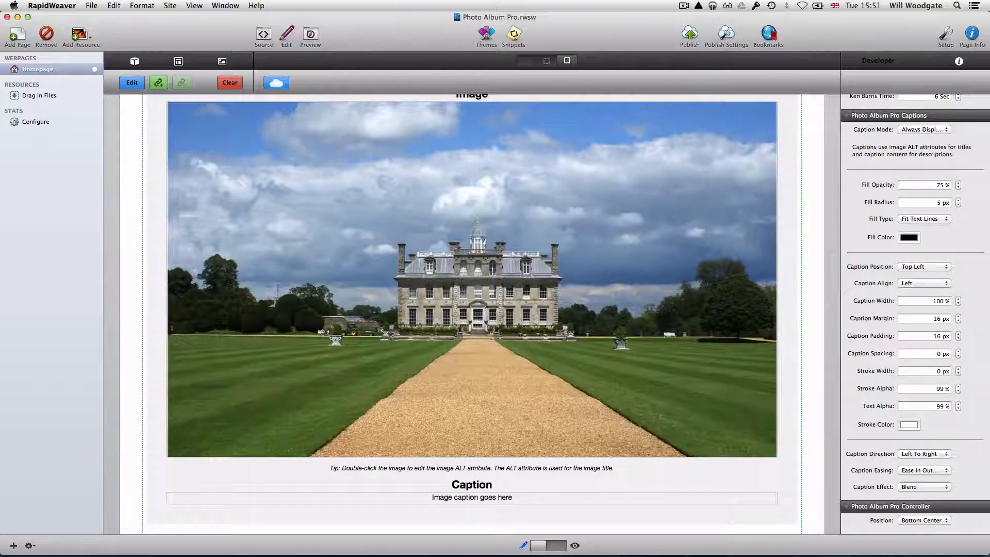
key("super+r")
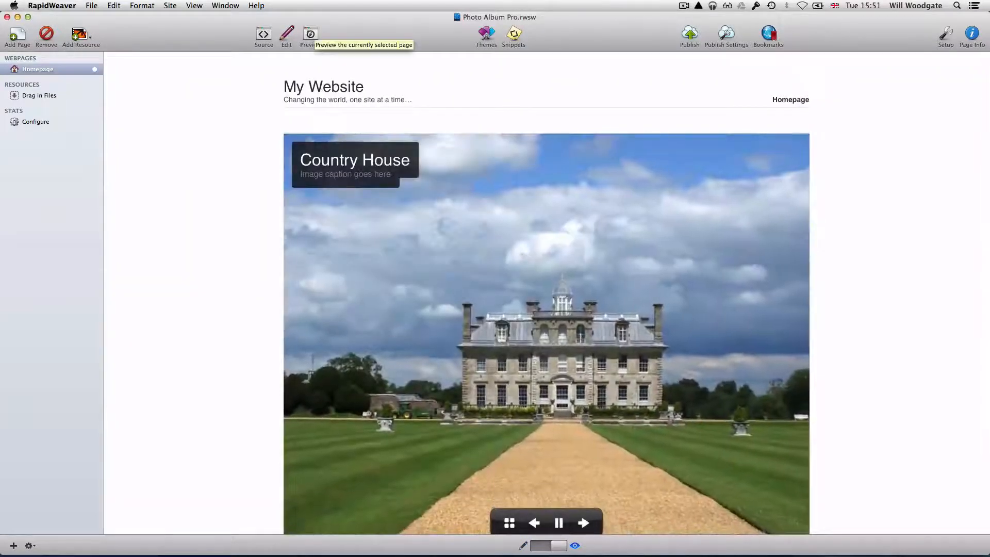
In the preview, advance the slideshow to Country House and then Christmas Banquet.
scroll(547, 294, "down", 1)
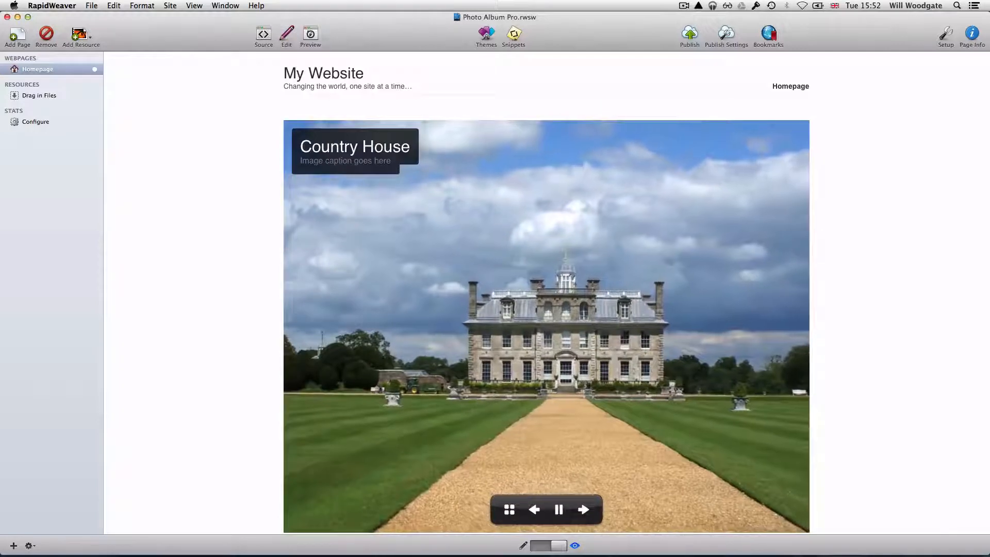
scroll(546, 294, "down", 2)
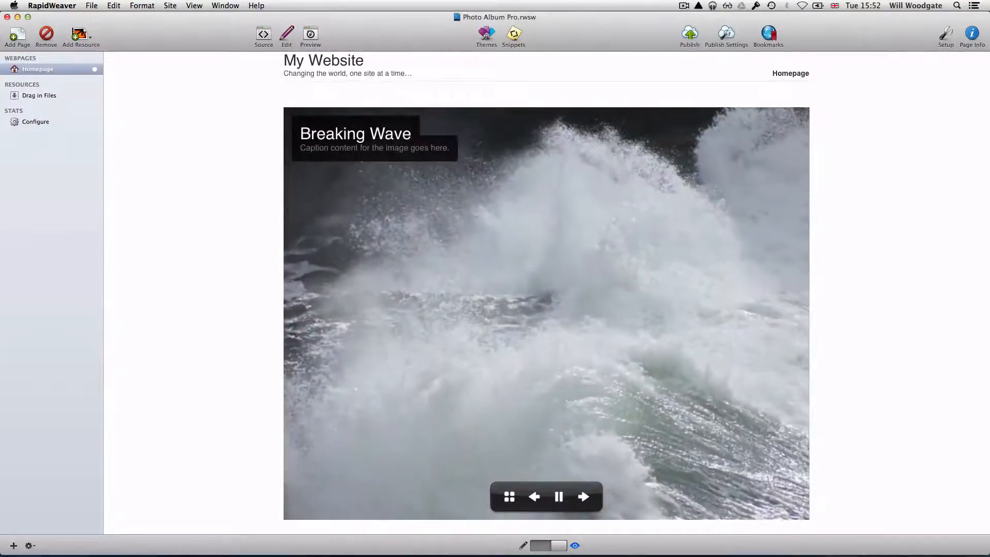
scroll(546, 289, "down", 2)
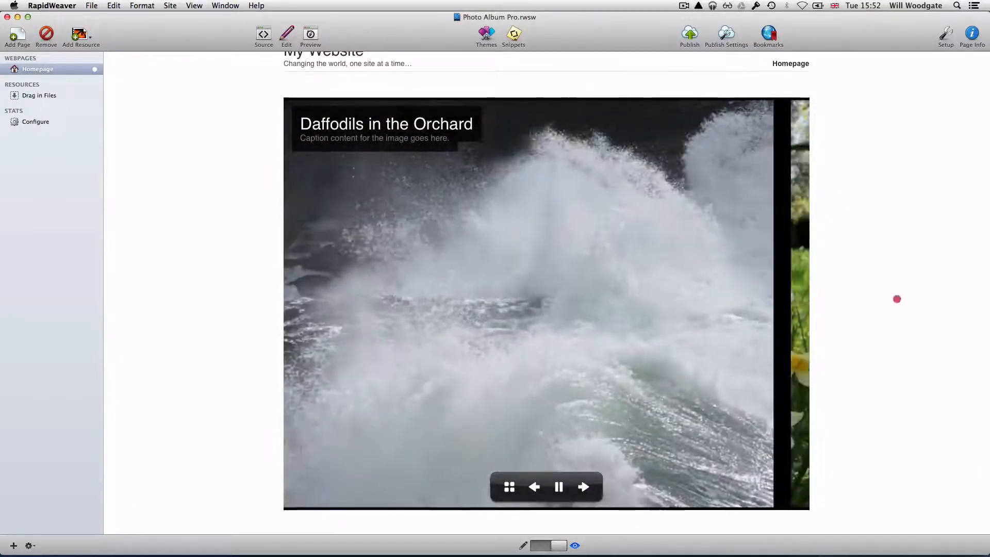
left_click(897, 299)
left_click(868, 401)
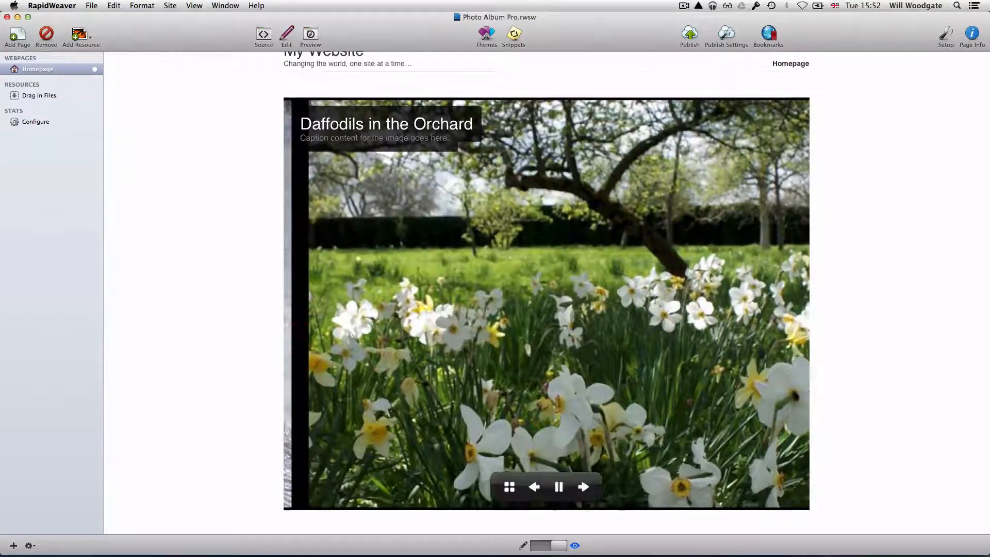
left_click(583, 487)
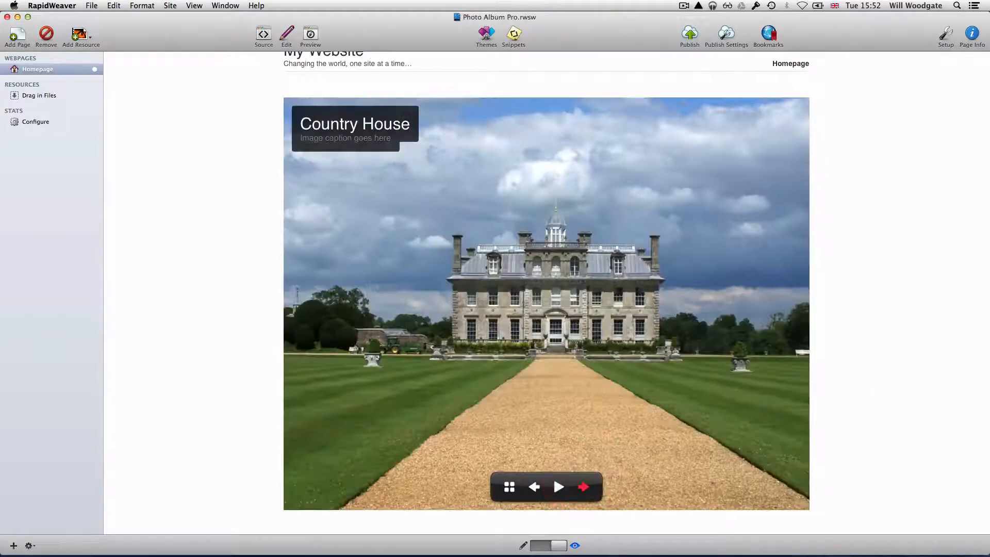
left_click(583, 487)
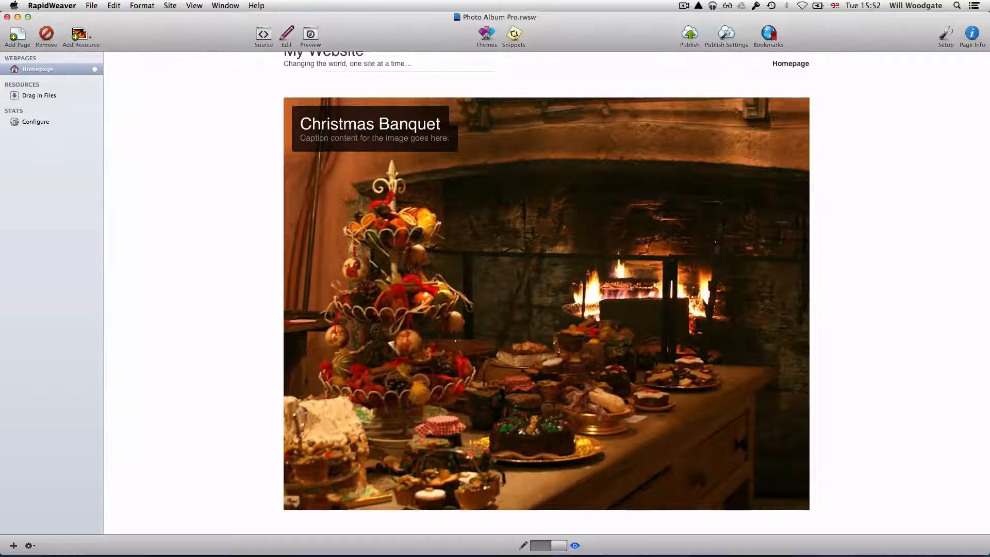
Resume automatic slideshow playback, then go back to editing the Photo Album Pro stack.
mouse_move(547, 329)
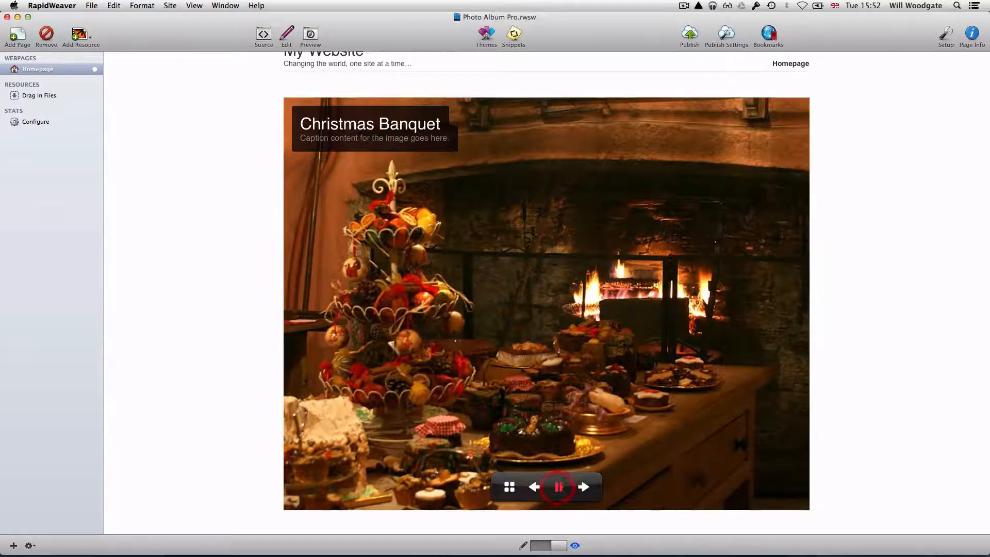
left_click(558, 487)
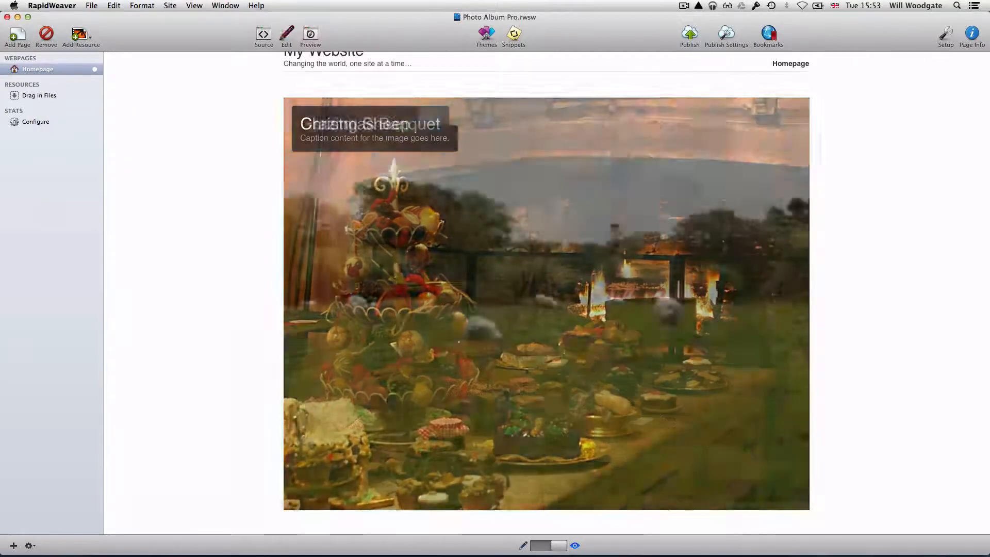
left_click(286, 36)
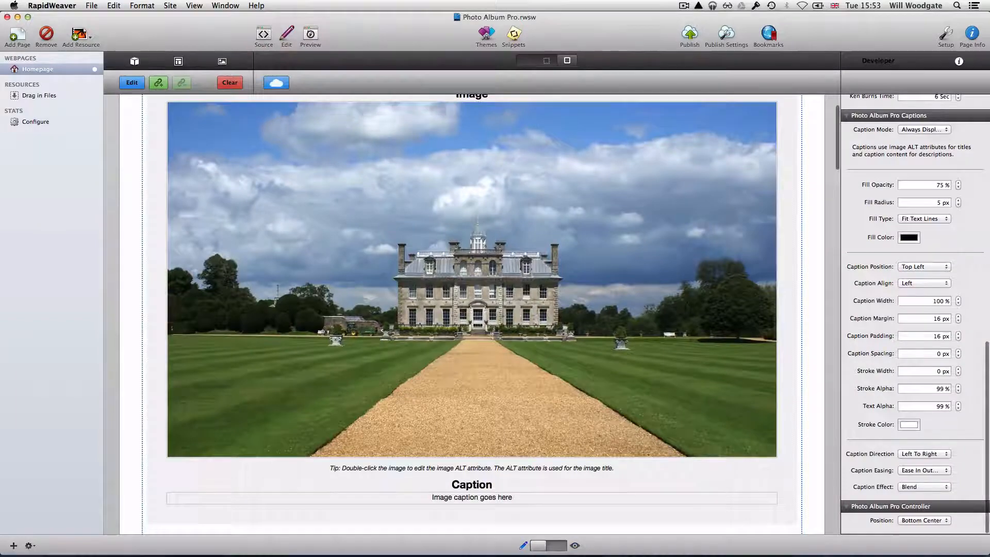
Scroll through the slideshow's images and captions, toggle the Stack Elements library, and preview again.
scroll(472, 315, "up", 3)
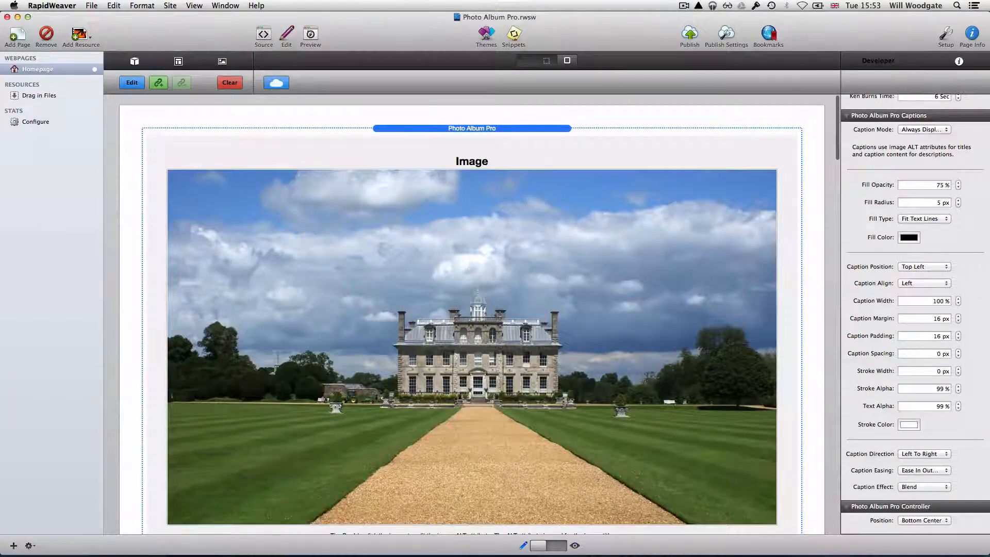
scroll(472, 315, "down", 8)
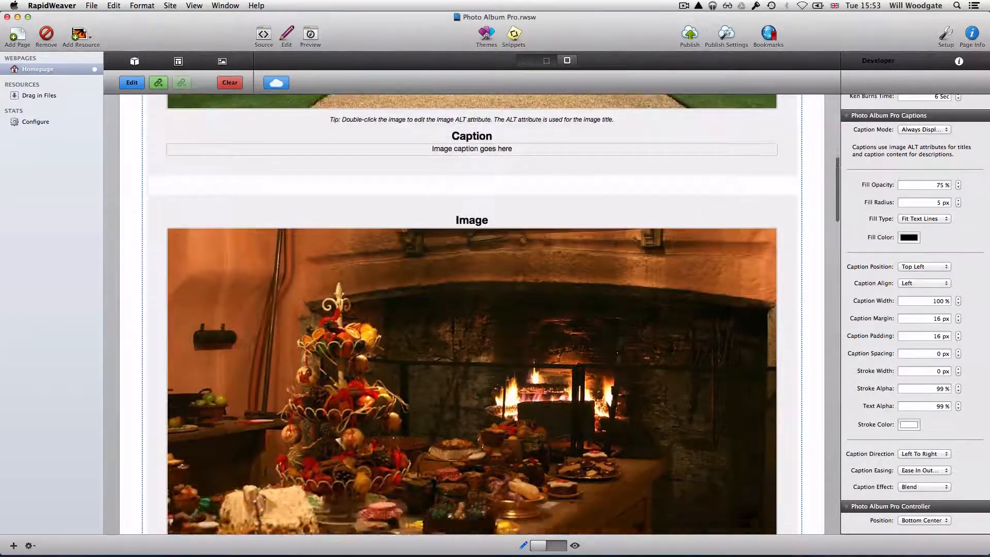
scroll(472, 315, "down", 5)
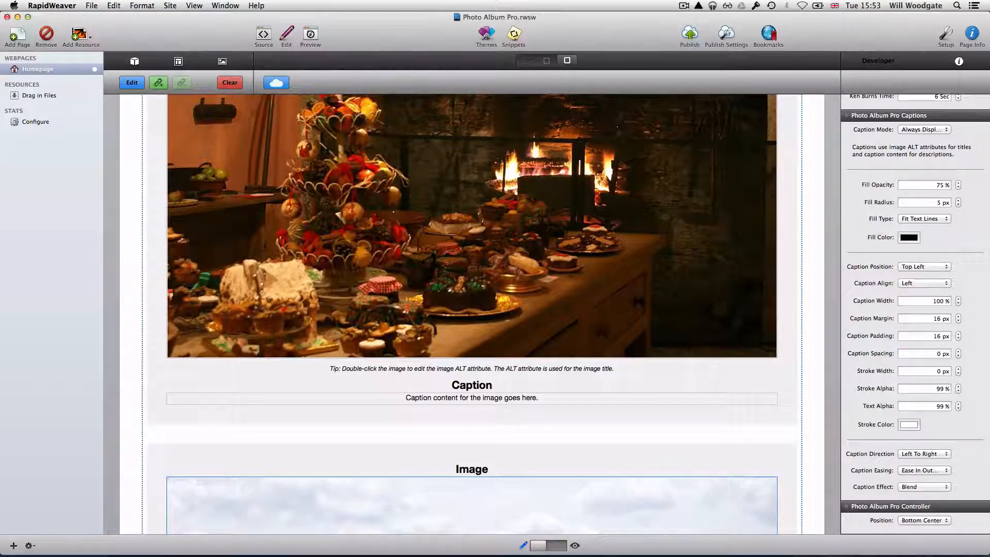
left_click(134, 60)
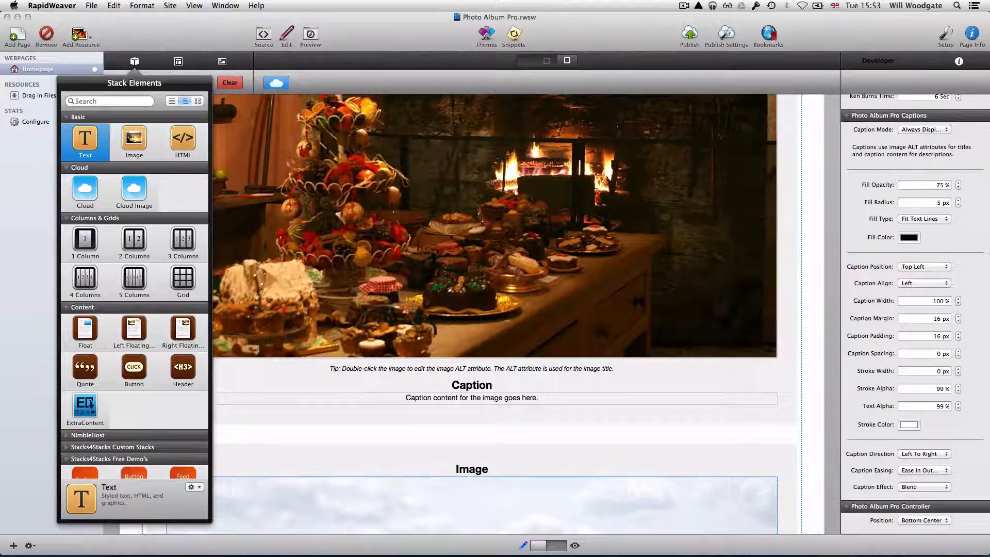
left_click(135, 60)
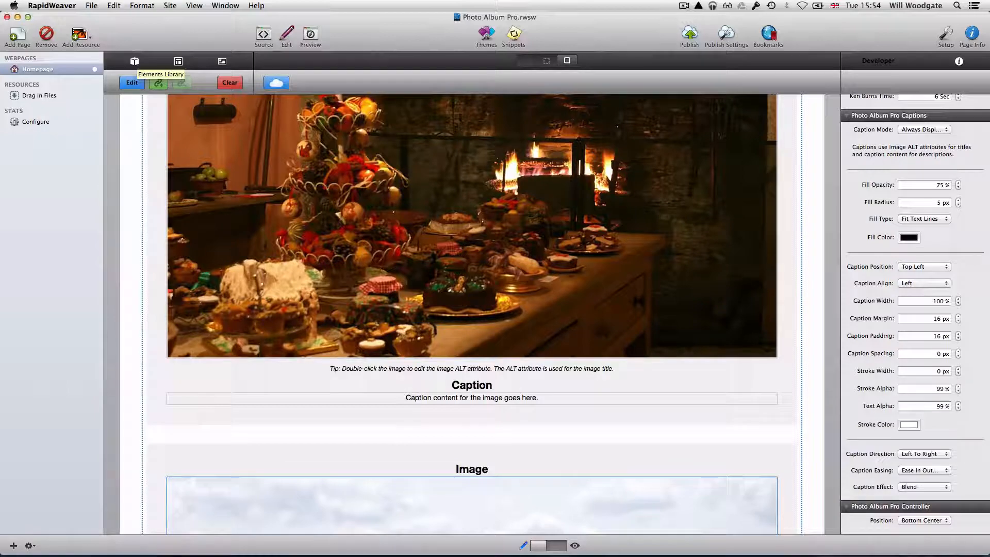
scroll(472, 315, "up", 15)
left_click(310, 34)
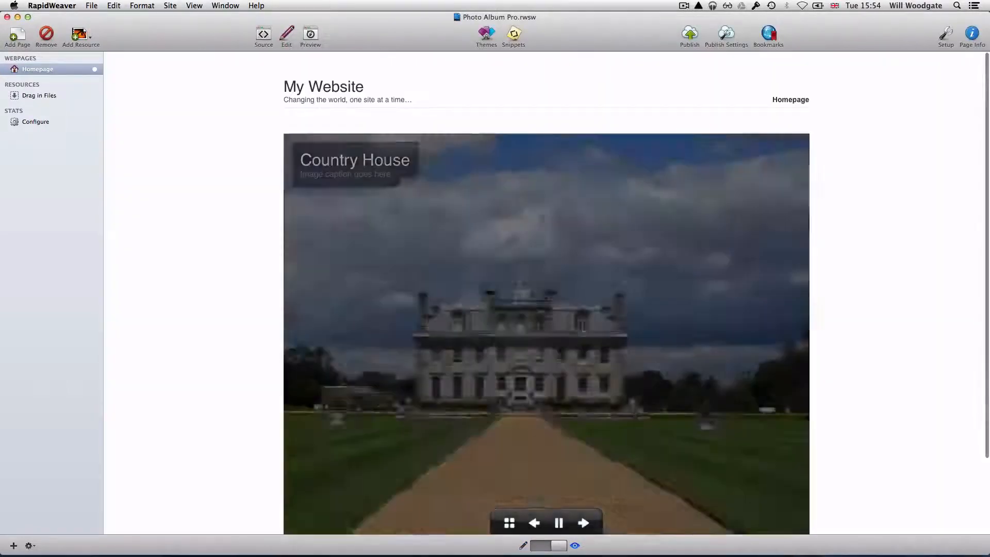
Jump to River Reflections via the thumbnail grid, then advance to Breaking Wave and Daffodils in the Orchard.
scroll(546, 294, "down", 3)
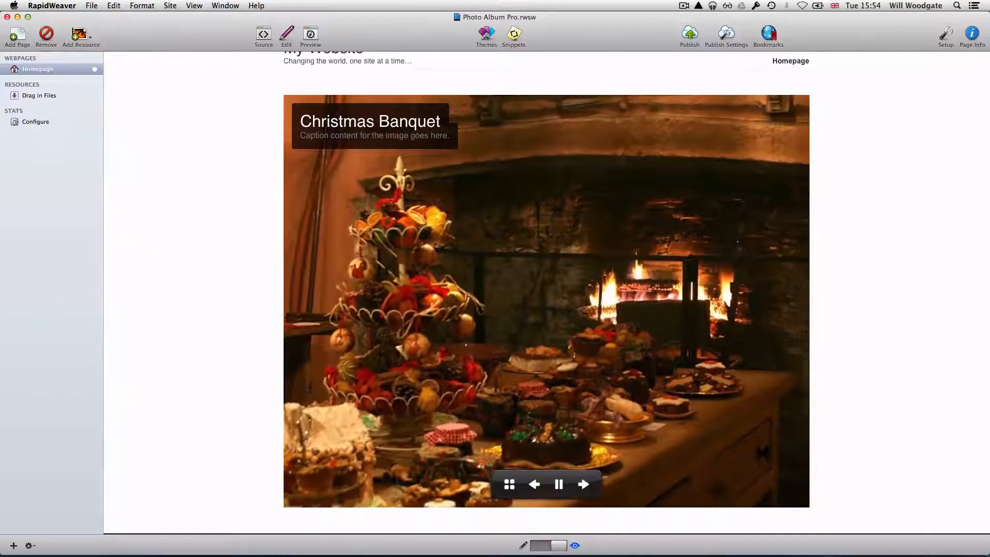
left_click(509, 483)
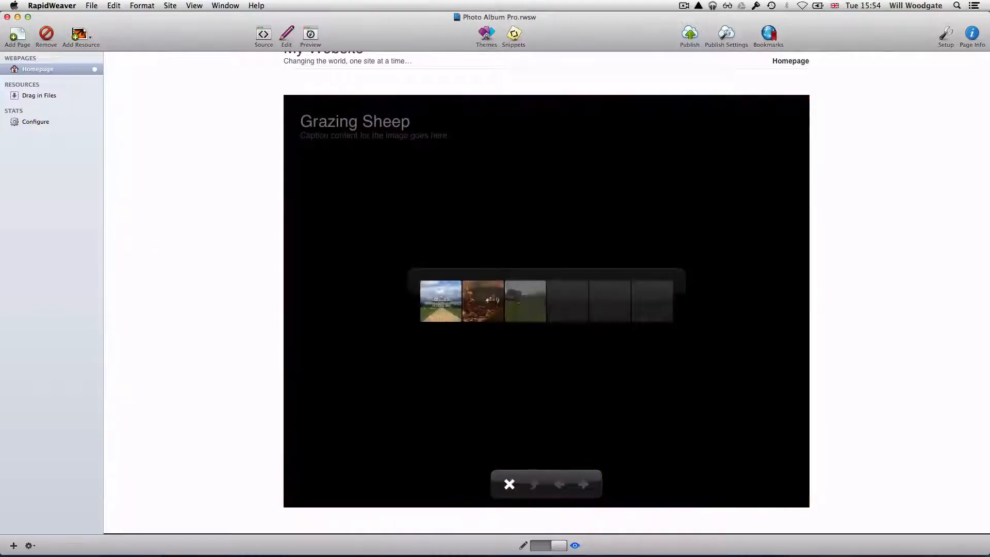
left_click(566, 295)
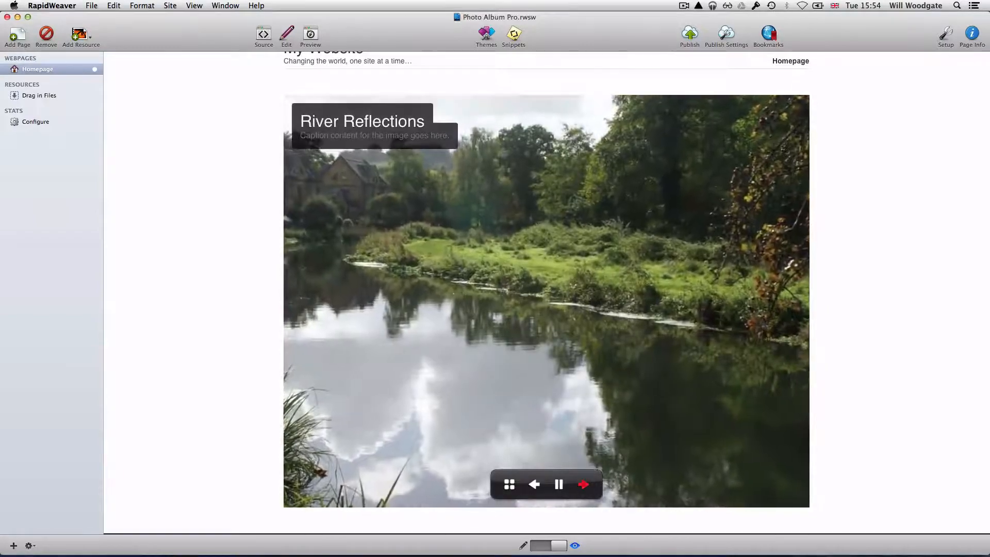
left_click(583, 484)
left_click(583, 484)
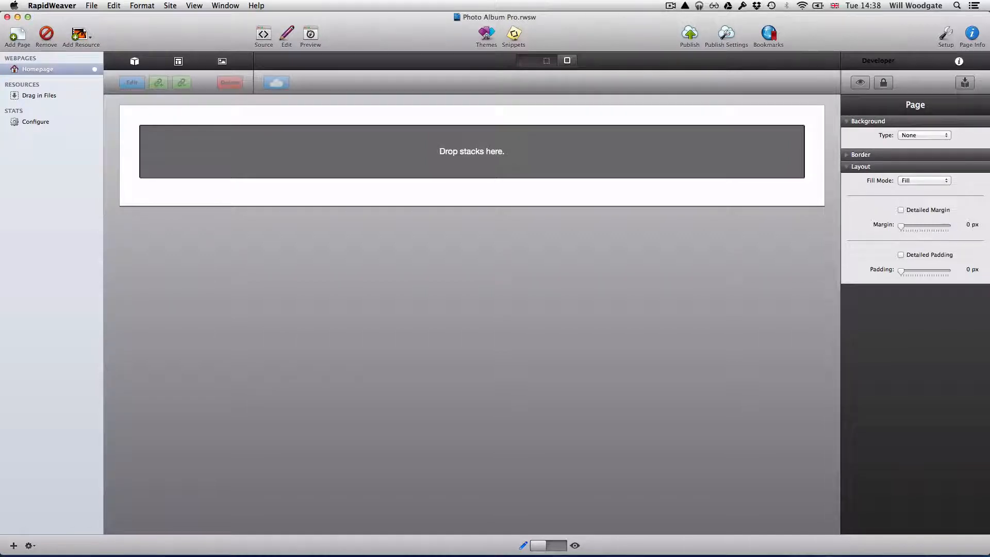
Preview and exit the homepage, select Homepage in Webpages, and show the Stack Elements library.
key("super+r")
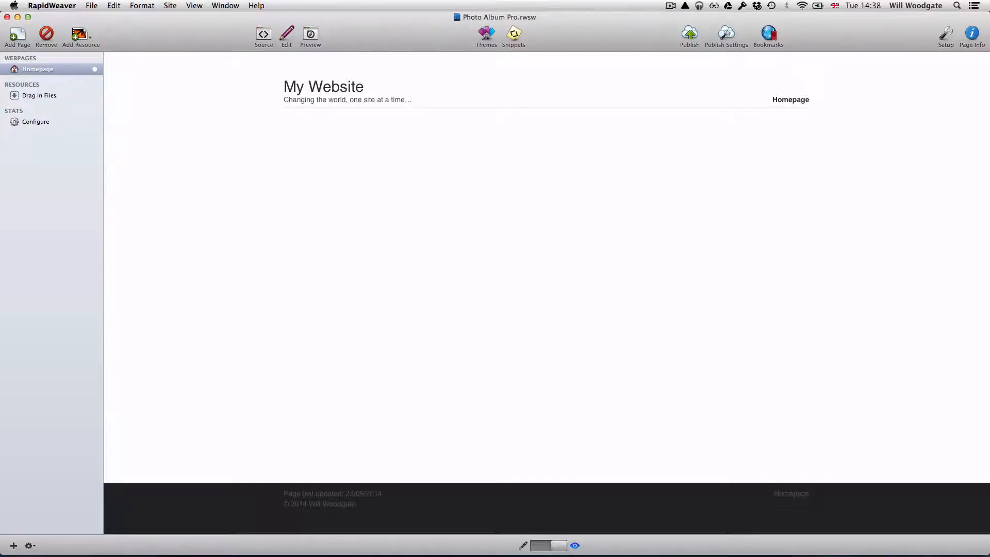
key("super+r")
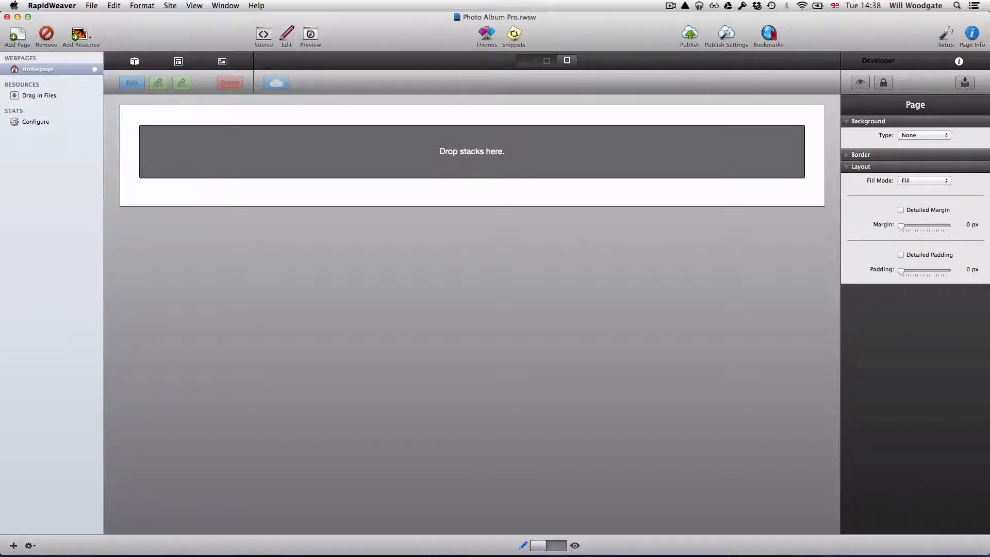
left_click(65, 68)
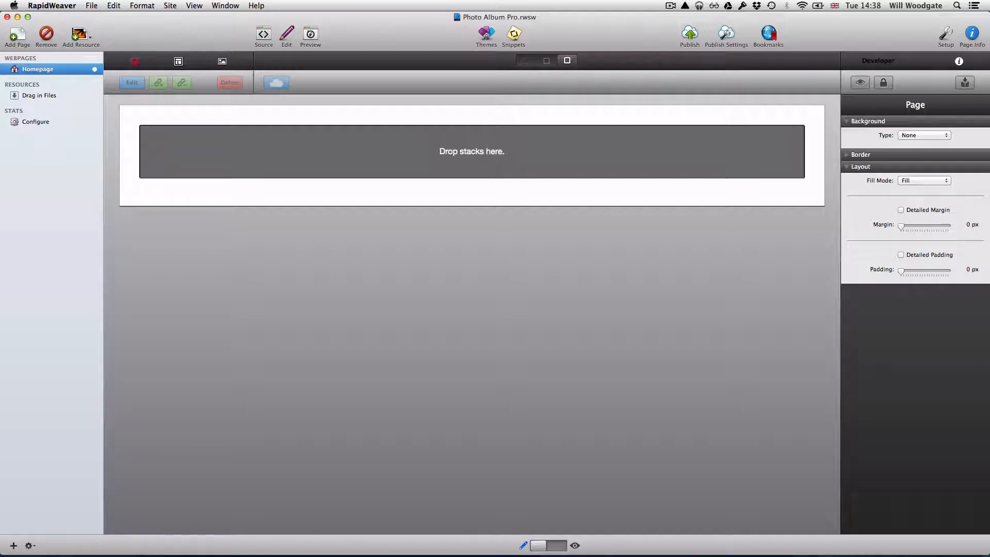
left_click(135, 61)
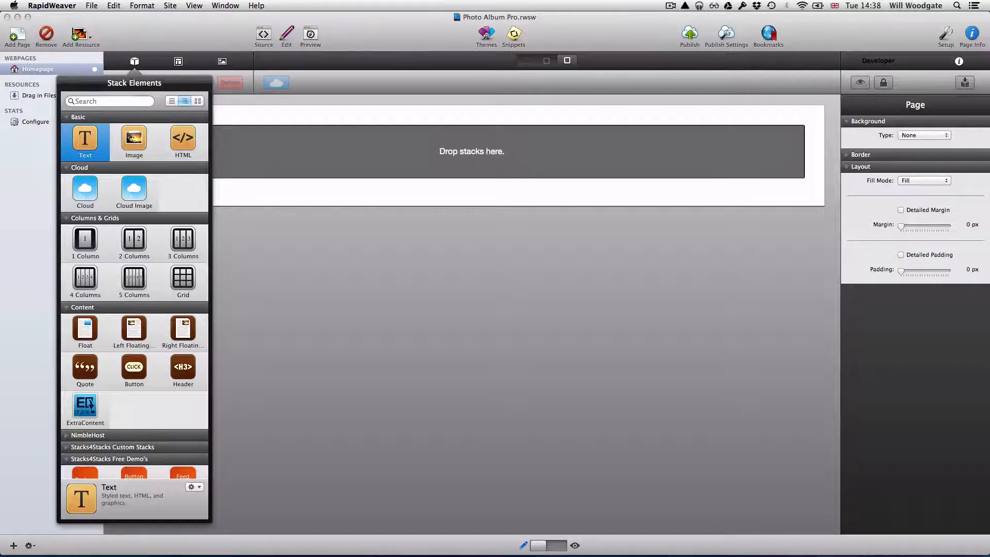
Search 'photo album' and drop the Photo Album Pro stack onto the empty Homepage.
left_click(114, 100)
type("photo album")
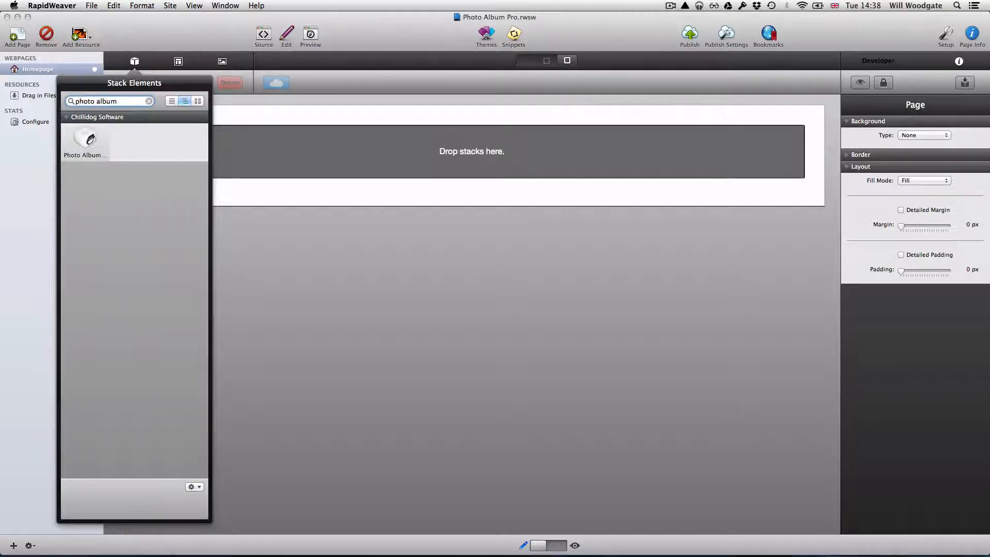
left_click_drag(85, 139, 376, 150)
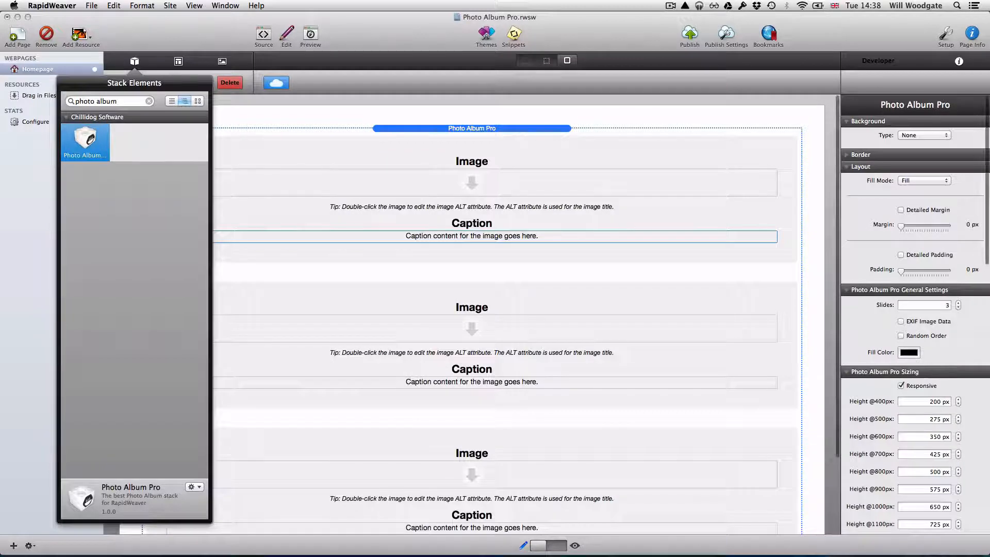
left_click(132, 59)
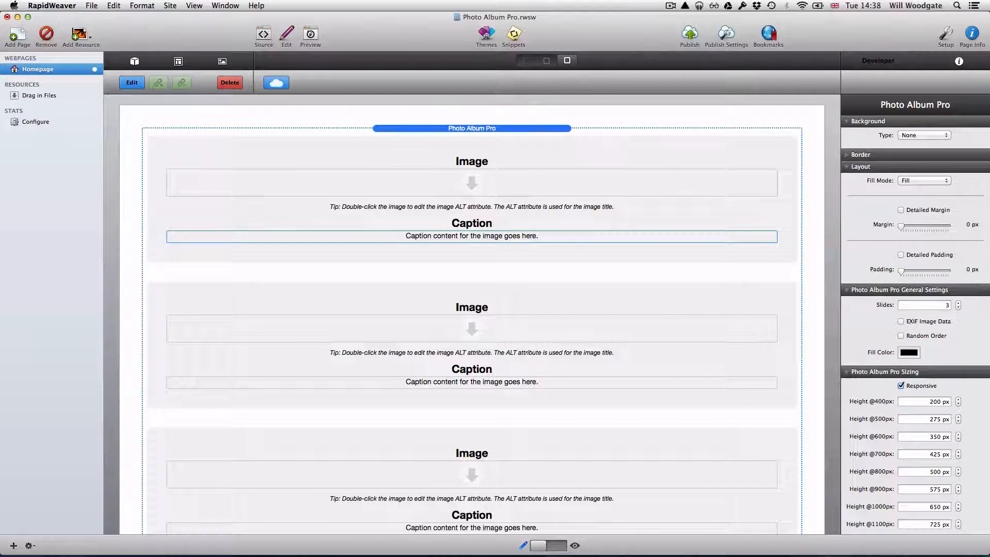
Collapse the Layout and Background sections in the stack's inspector.
scroll(915, 310, "down", 5)
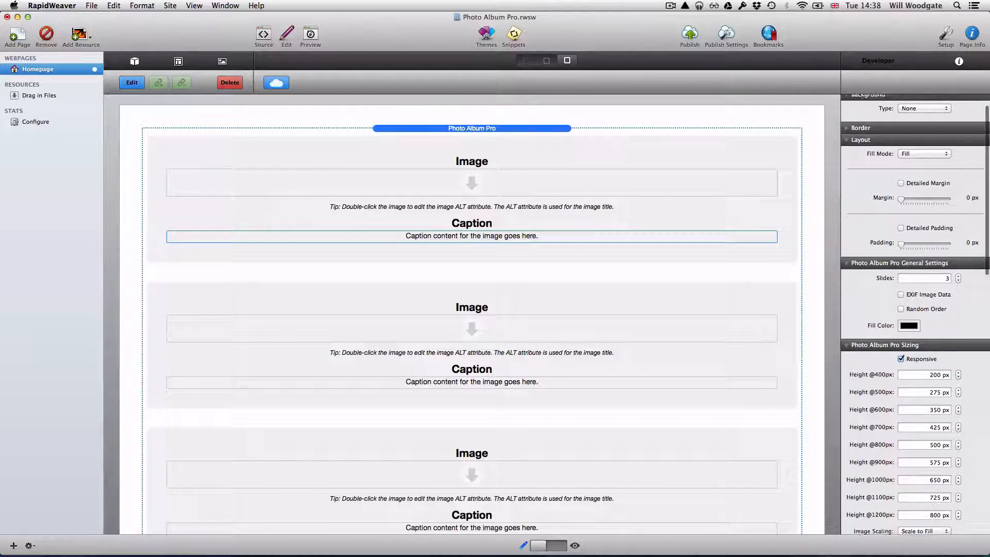
scroll(915, 309, "up", 5)
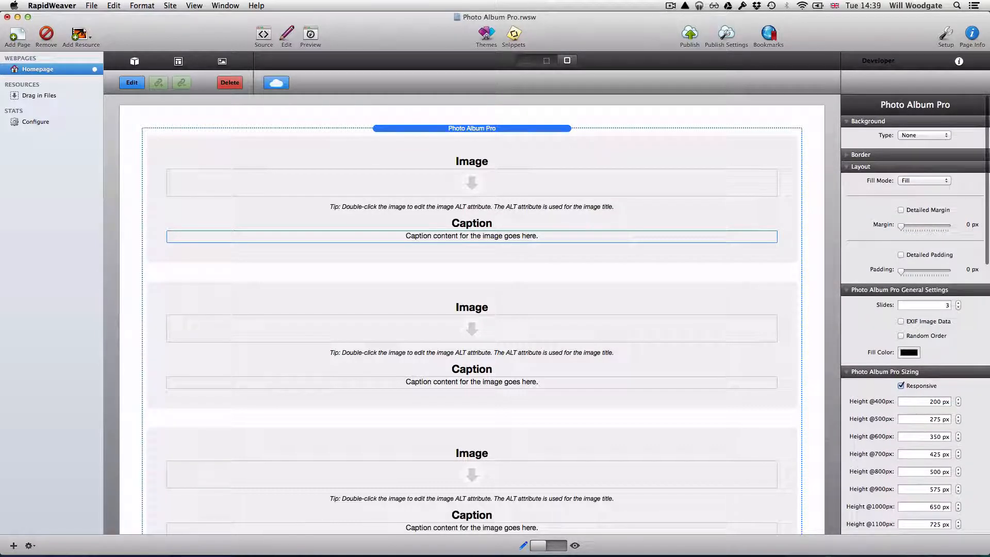
left_click(846, 167)
left_click(846, 121)
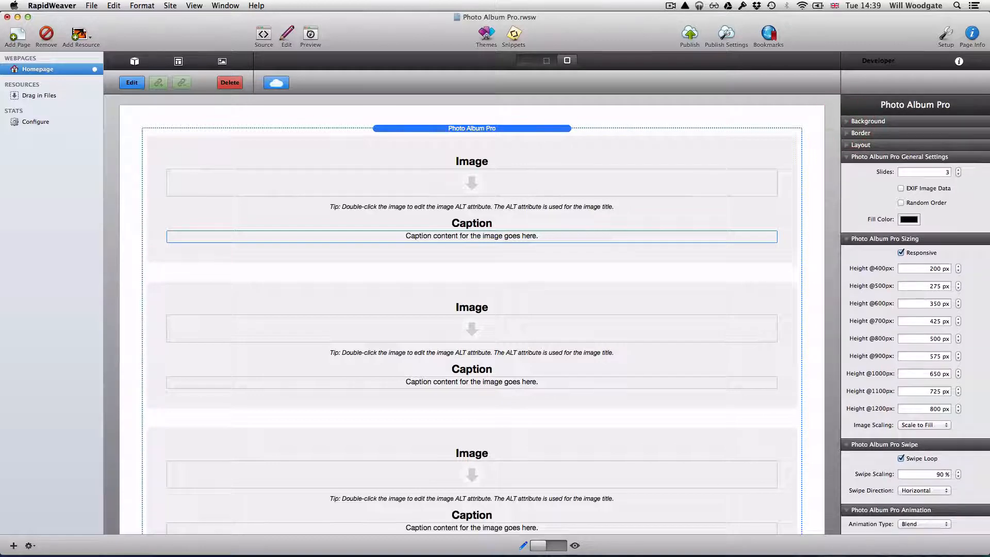
scroll(915, 309, "down", 10)
scroll(916, 309, "up", 10)
Drag example images 1.jpg, 2.jpg and 3.jpg from Stack Media into the first three Image slots.
left_click(222, 62)
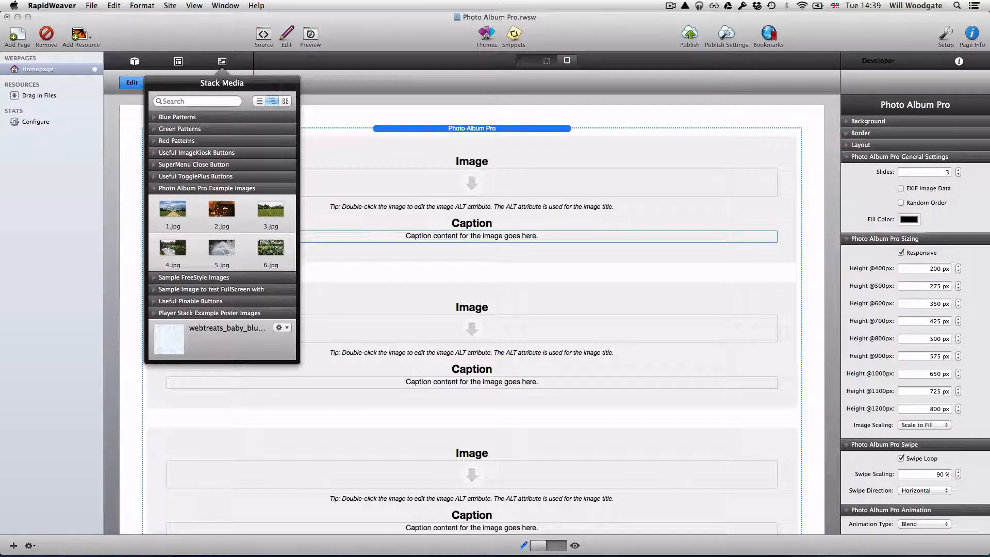
left_click_drag(173, 212, 471, 181)
scroll(471, 206, "down", 5)
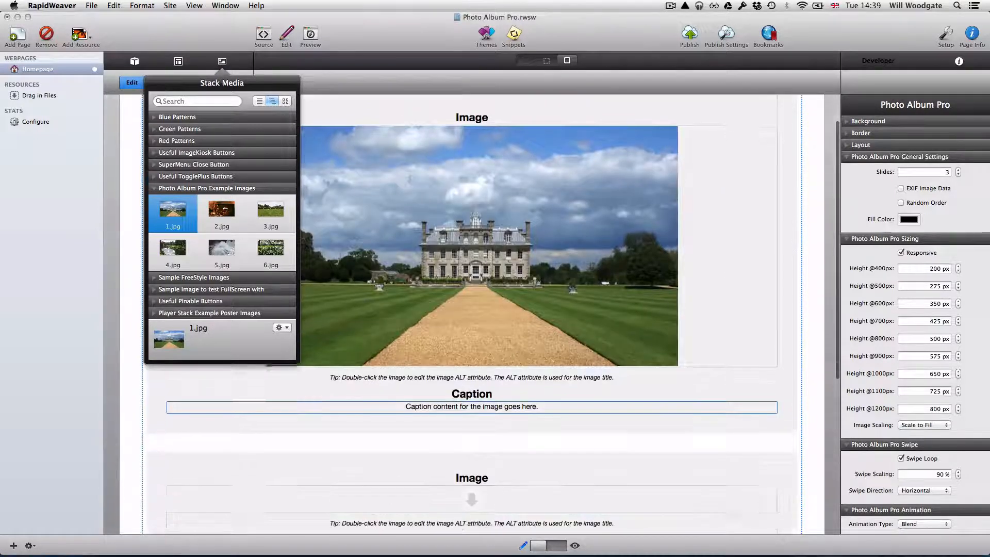
scroll(472, 310, "down", 3)
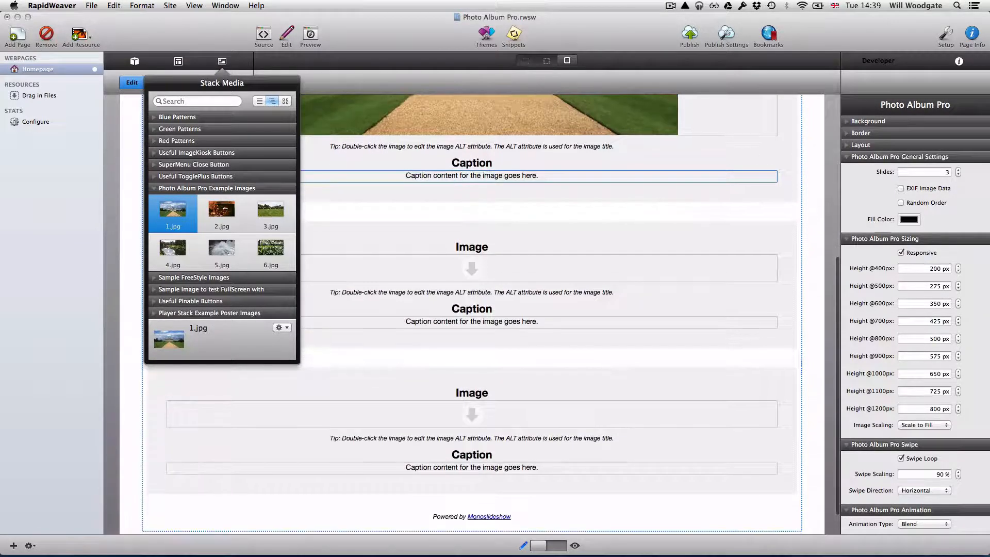
left_click_drag(222, 210, 470, 265)
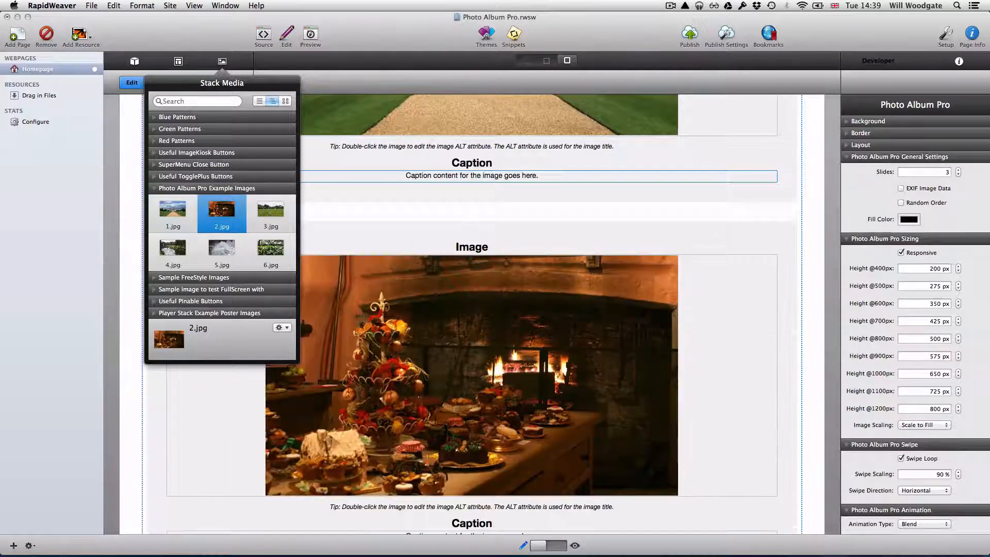
scroll(472, 309, "down", 5)
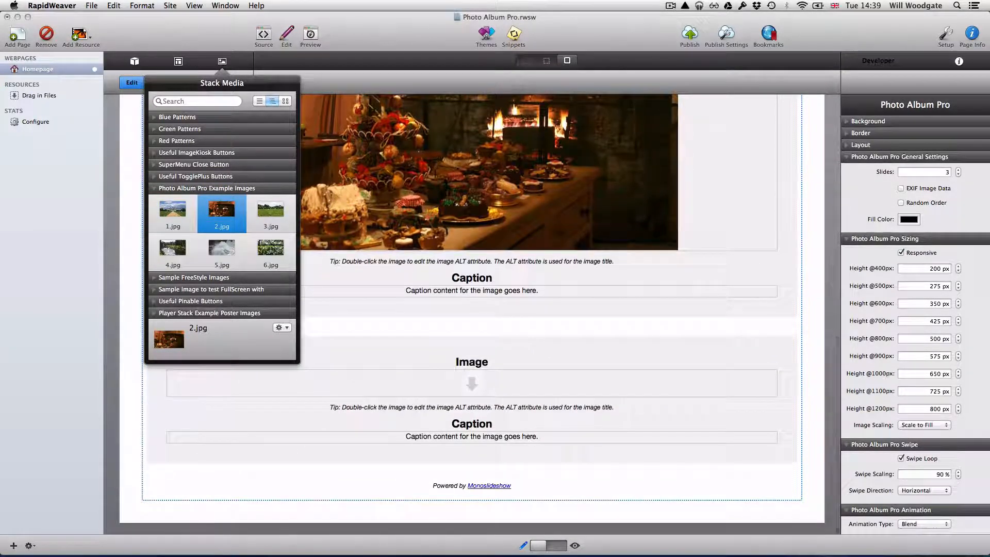
left_click_drag(270, 210, 490, 383)
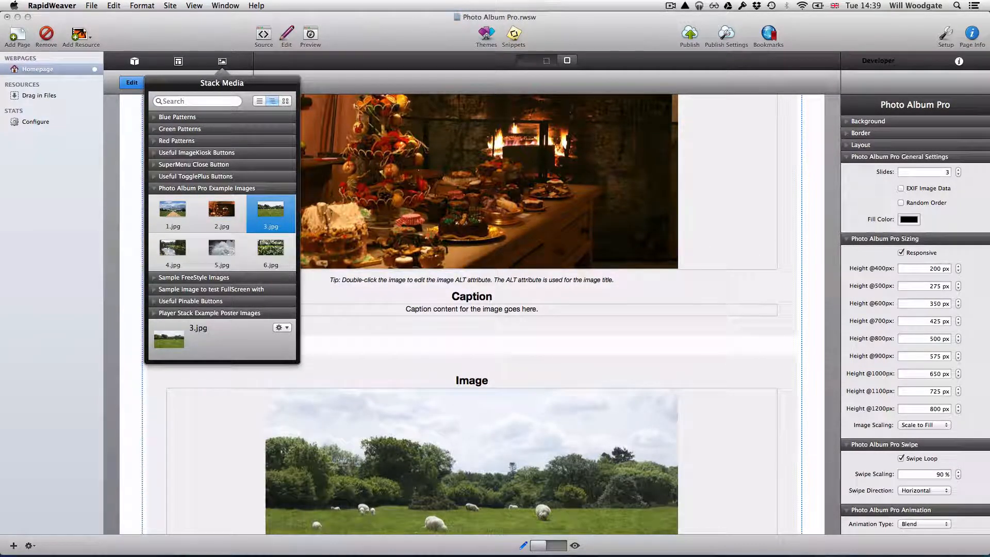
left_click(809, 177)
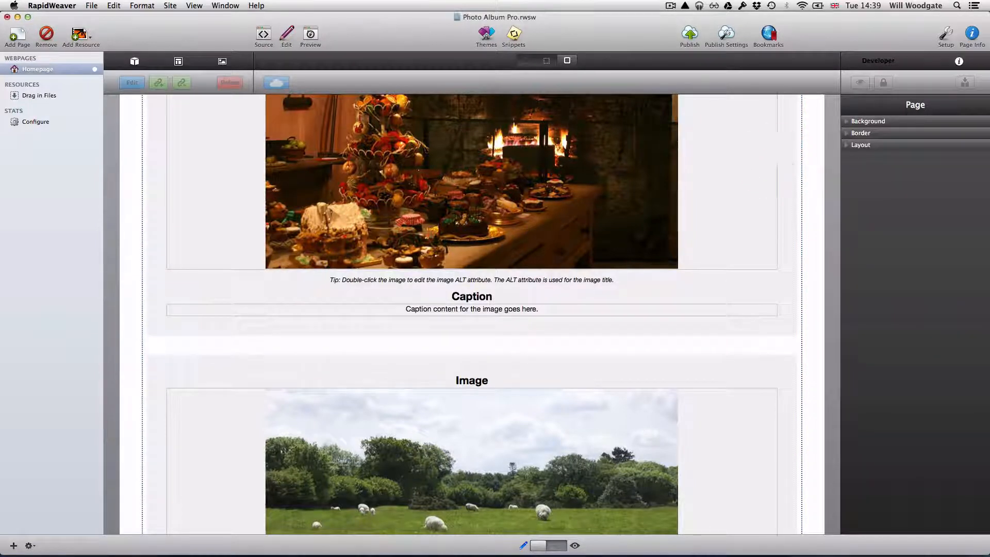
Select the Photo Album Pro stack and set its Slides count to 6.
left_click(732, 170)
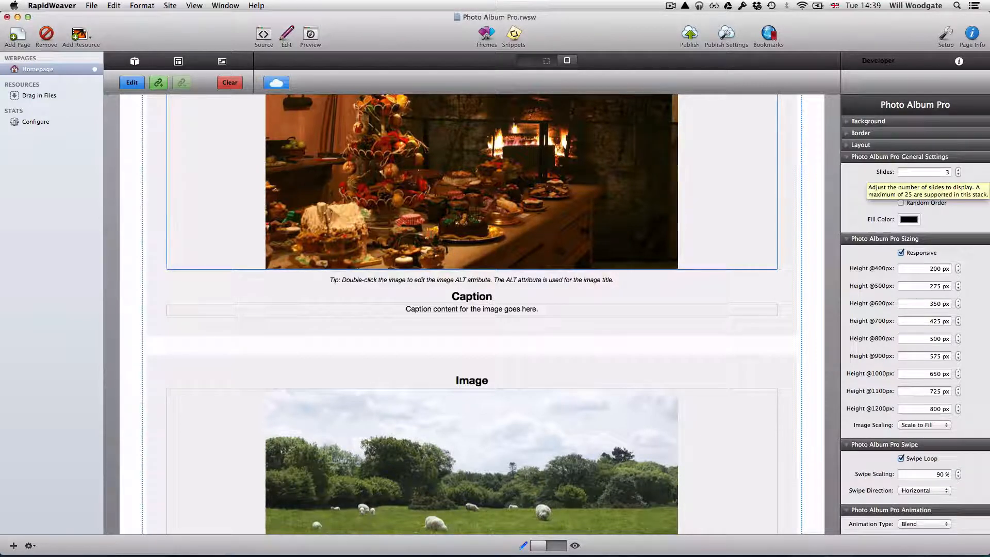
double_click(934, 172)
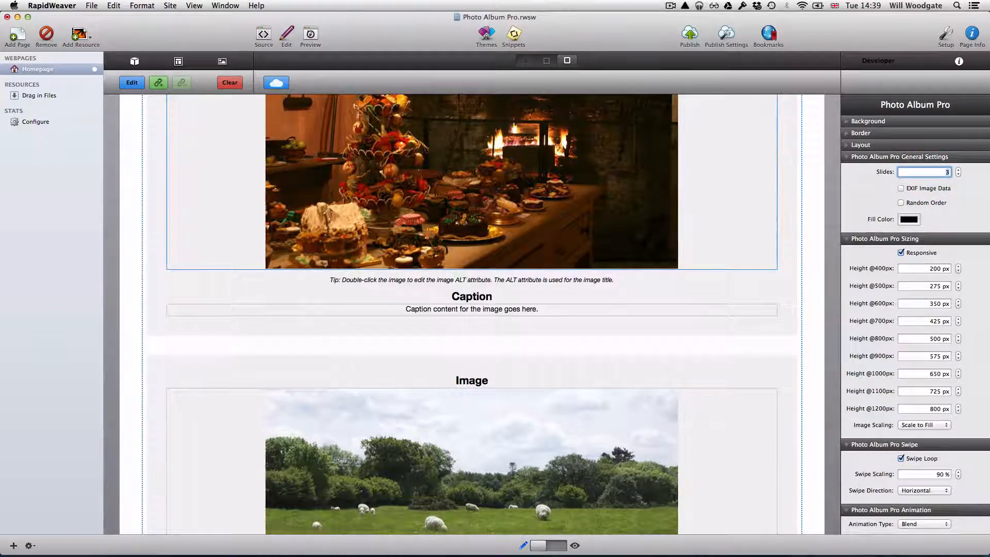
type("6")
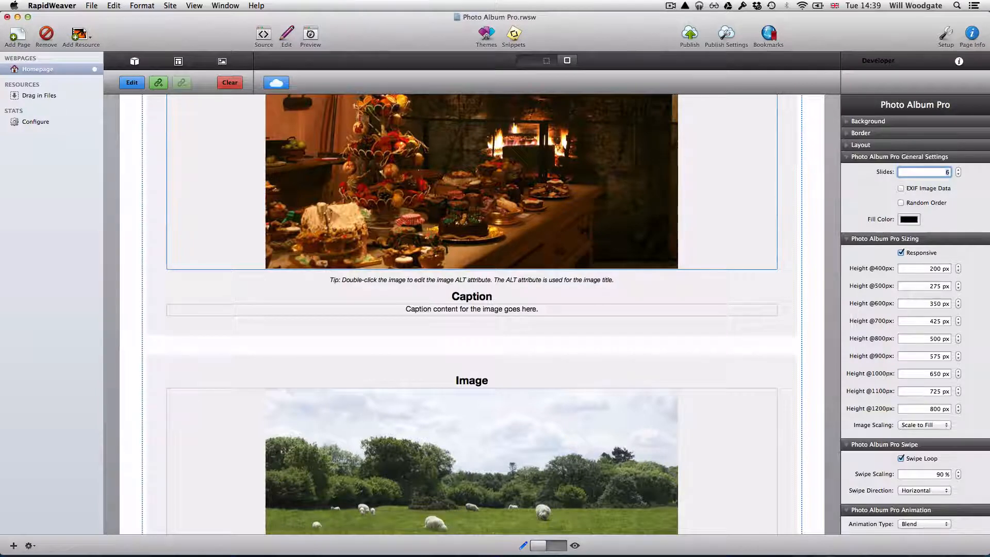
scroll(472, 310, "down", 15)
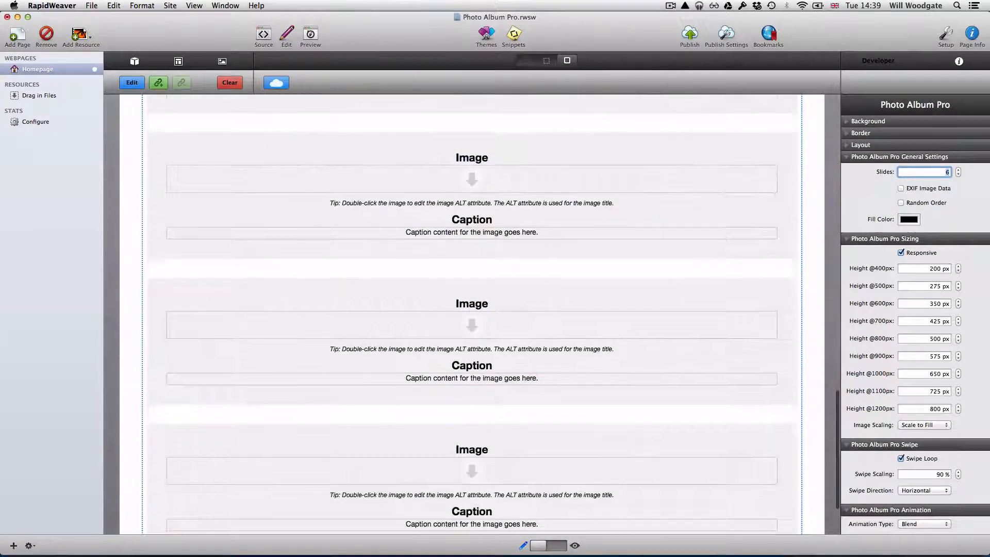
left_click(222, 61)
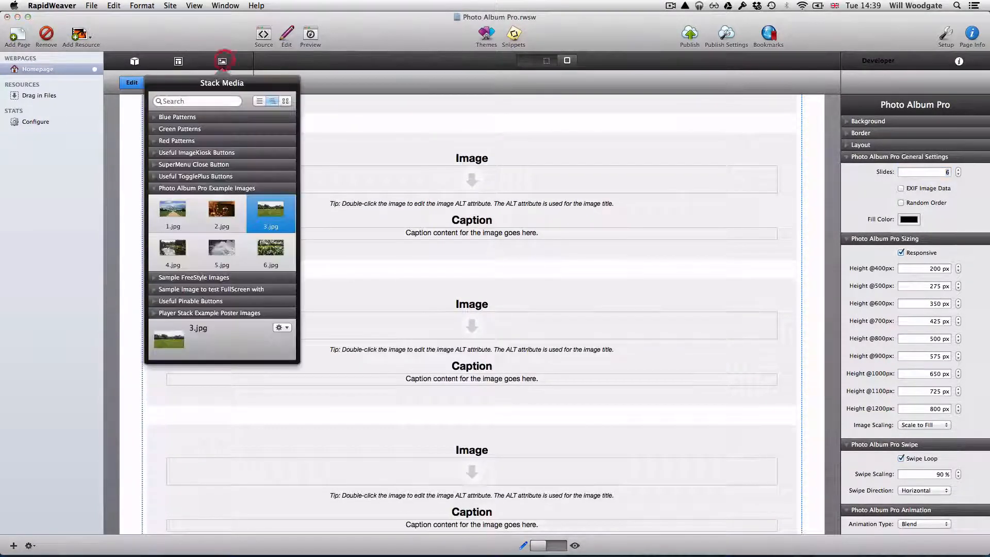
left_click_drag(172, 250, 473, 178)
scroll(472, 309, "down", 10)
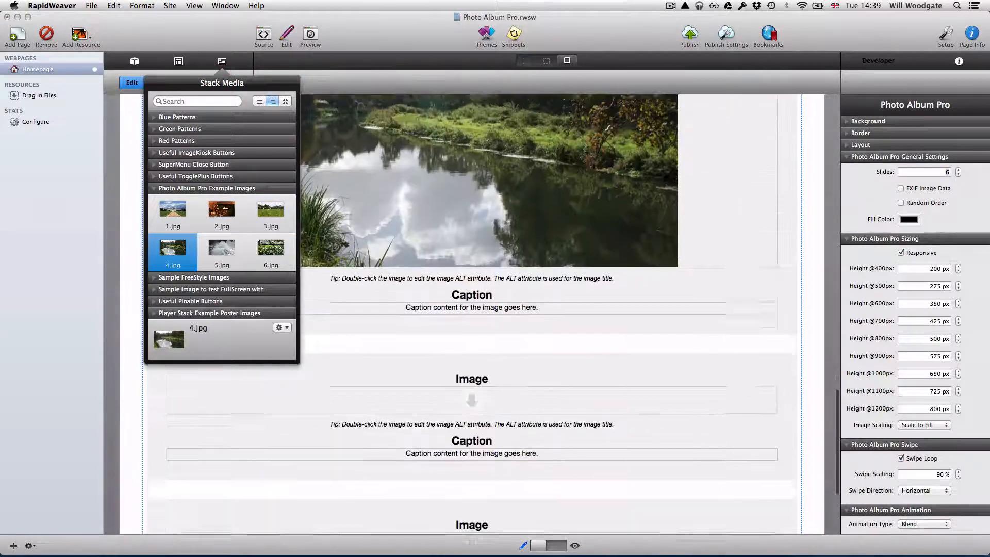
left_click_drag(221, 250, 453, 239)
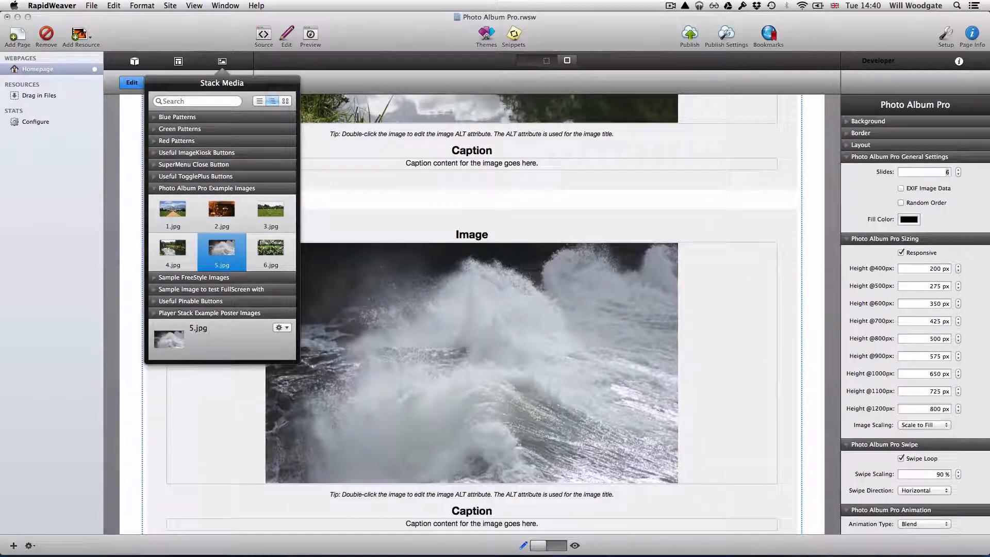
scroll(472, 309, "down", 5)
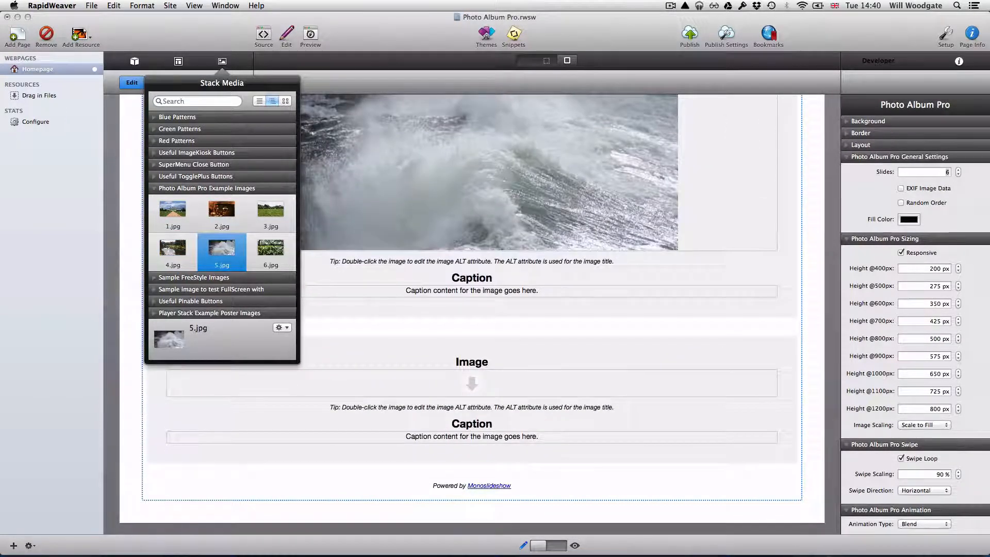
left_click(271, 249)
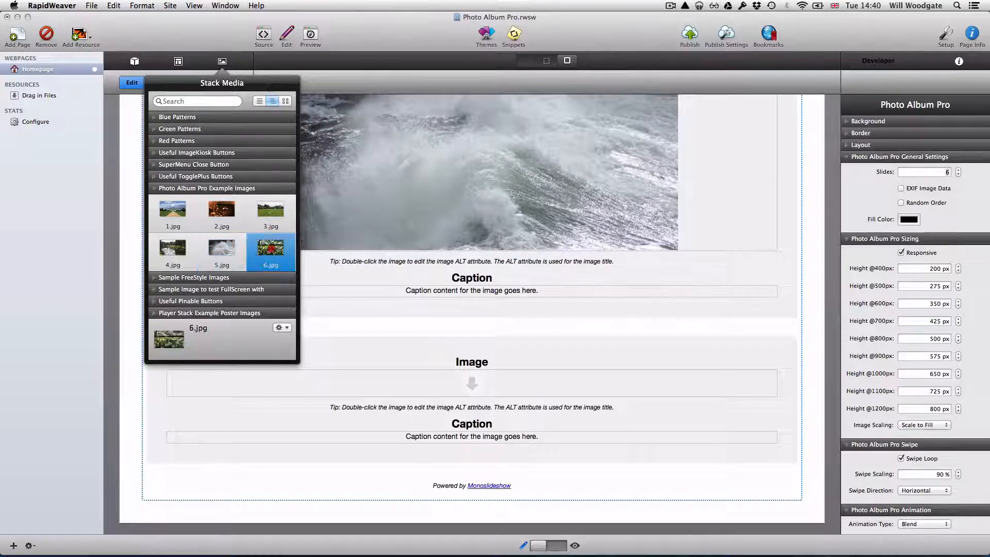
left_click_drag(271, 249, 485, 381)
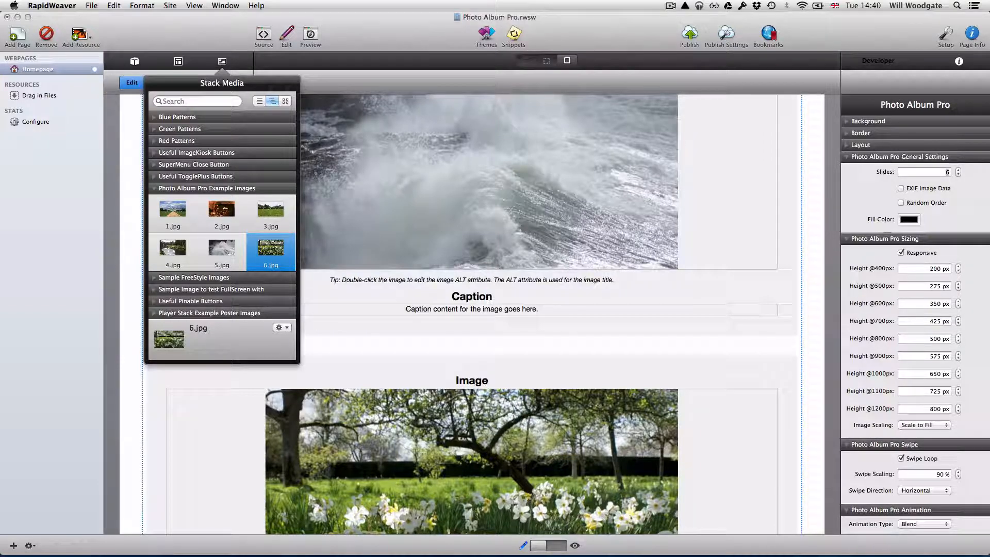
left_click(222, 61)
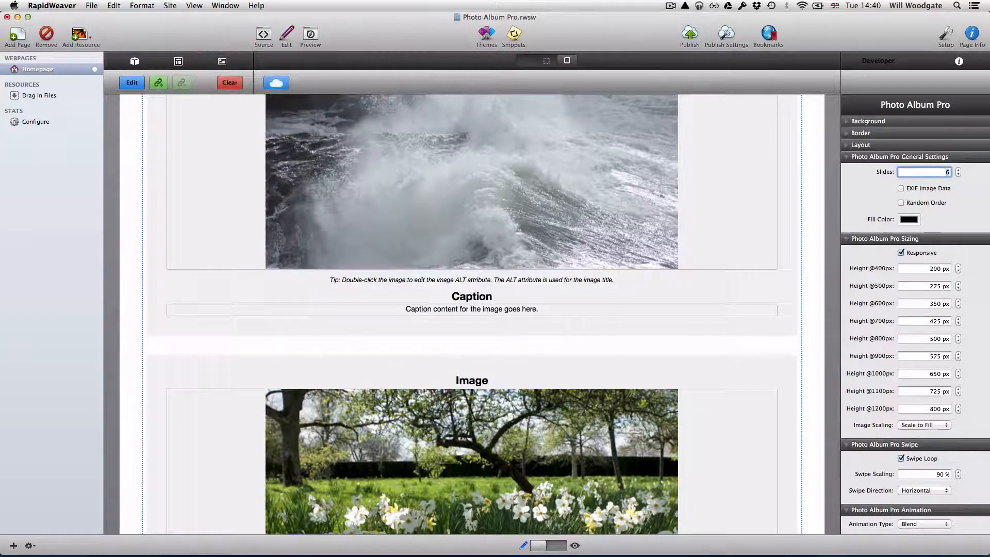
scroll(472, 310, "up", 10)
scroll(471, 309, "down", 6)
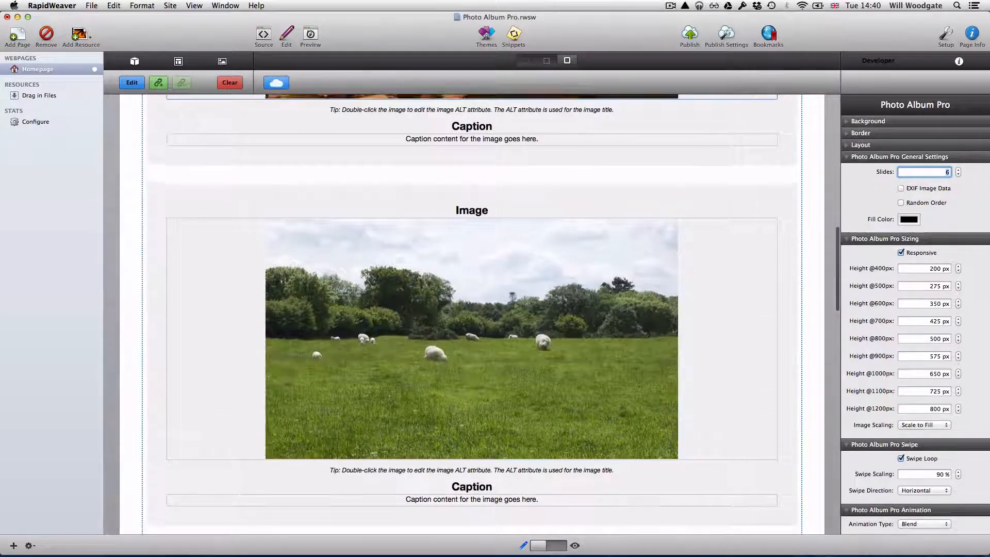
scroll(472, 309, "up", 5)
scroll(472, 309, "up", 8)
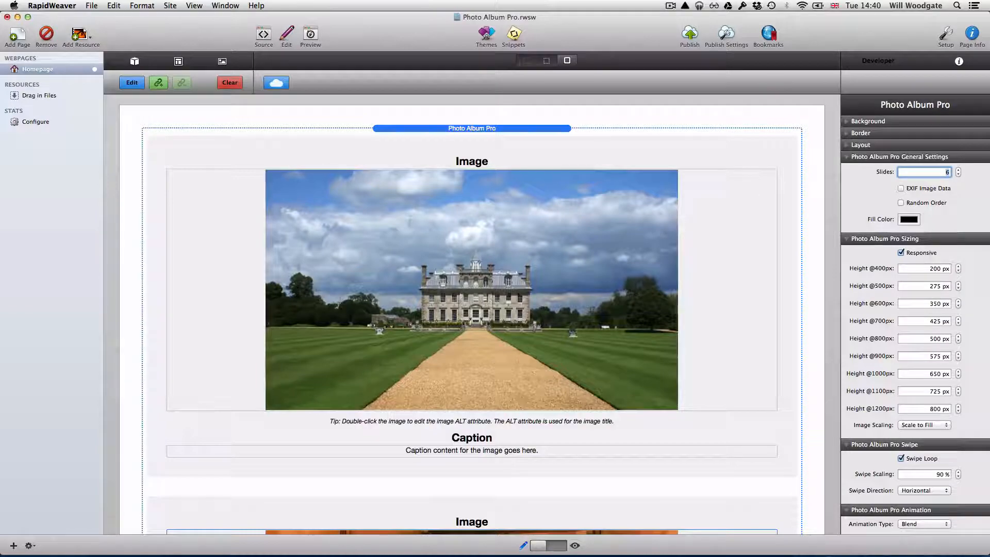
scroll(471, 315, "down", 10)
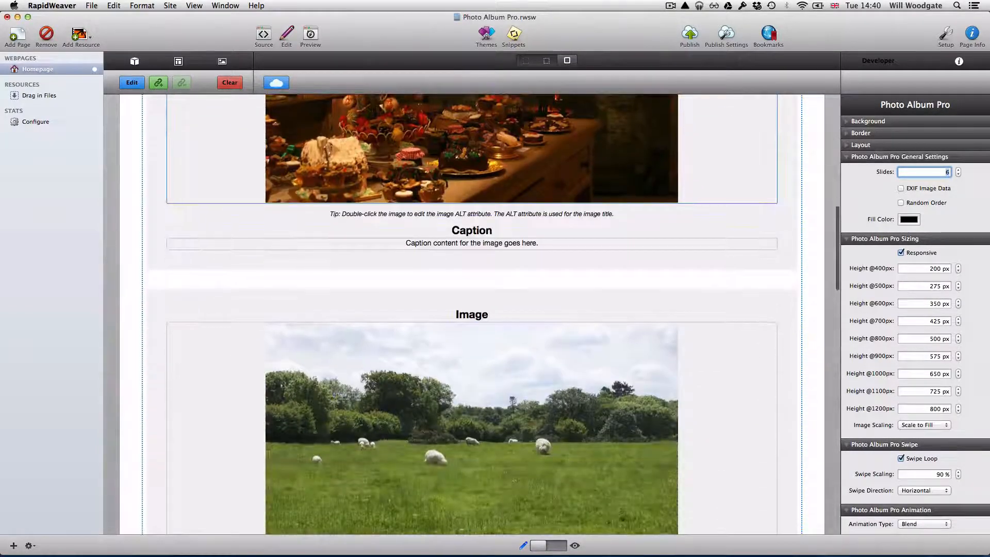
scroll(472, 314, "down", 15)
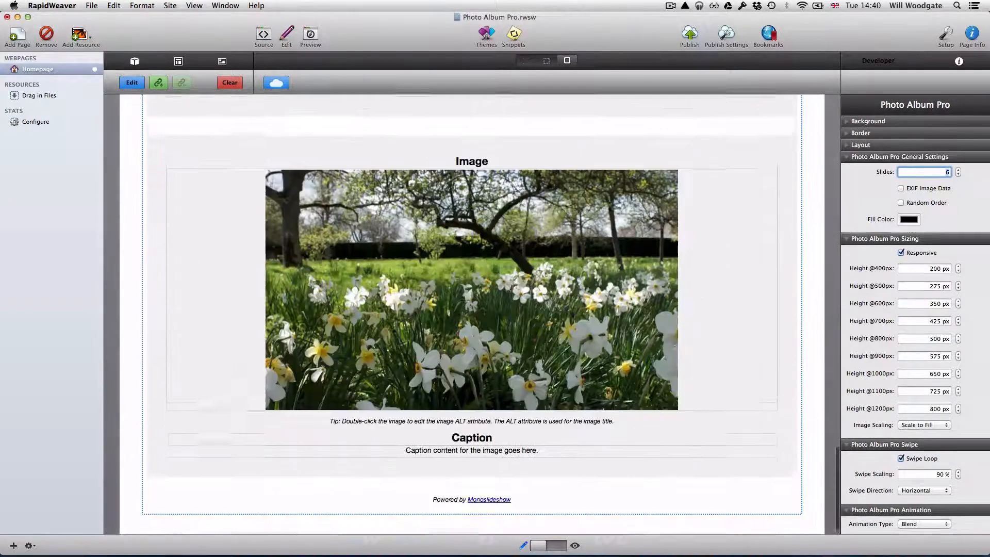
scroll(472, 315, "up", 20)
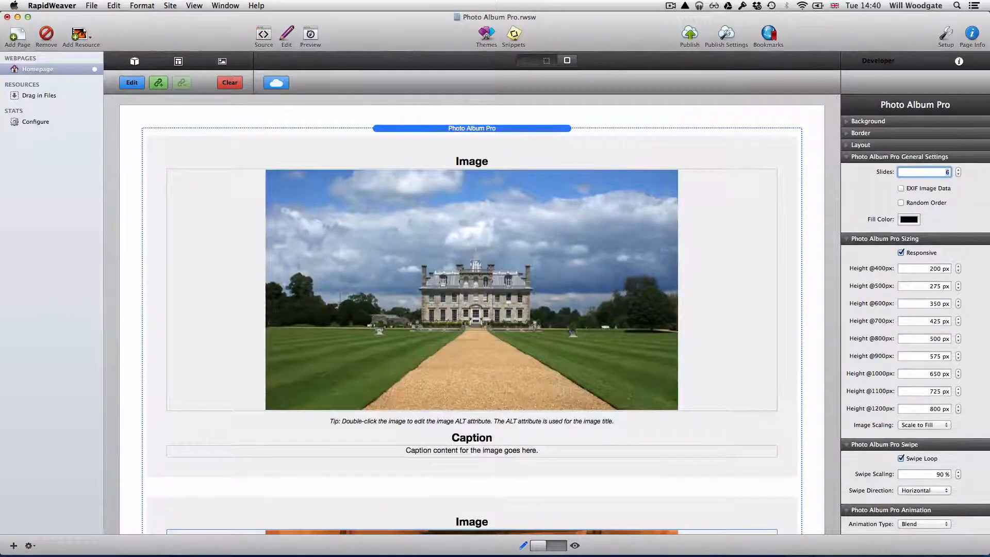
Turn off Constrain Width and Constrain Height for the house photo in its Layout settings.
double_click(416, 268)
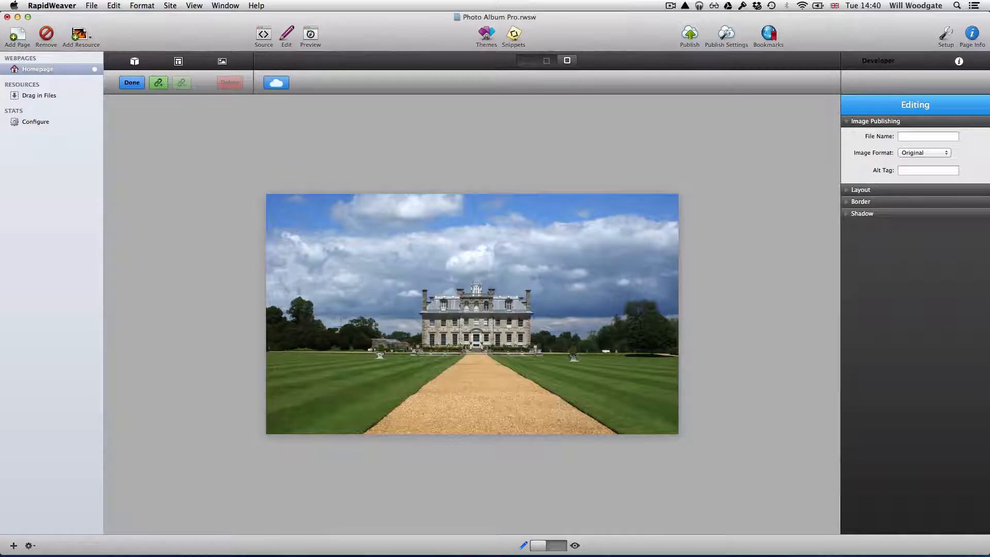
left_click(846, 190)
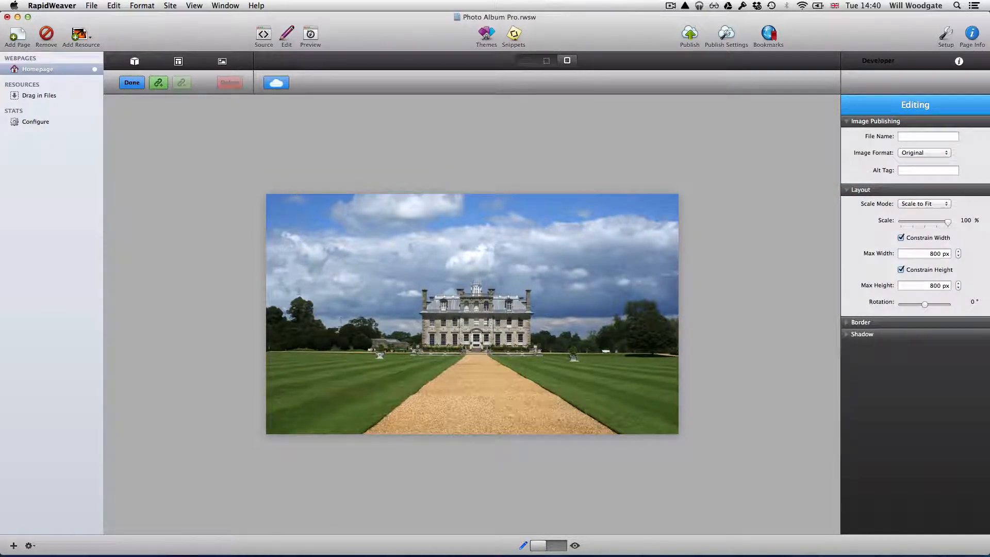
left_click(900, 238)
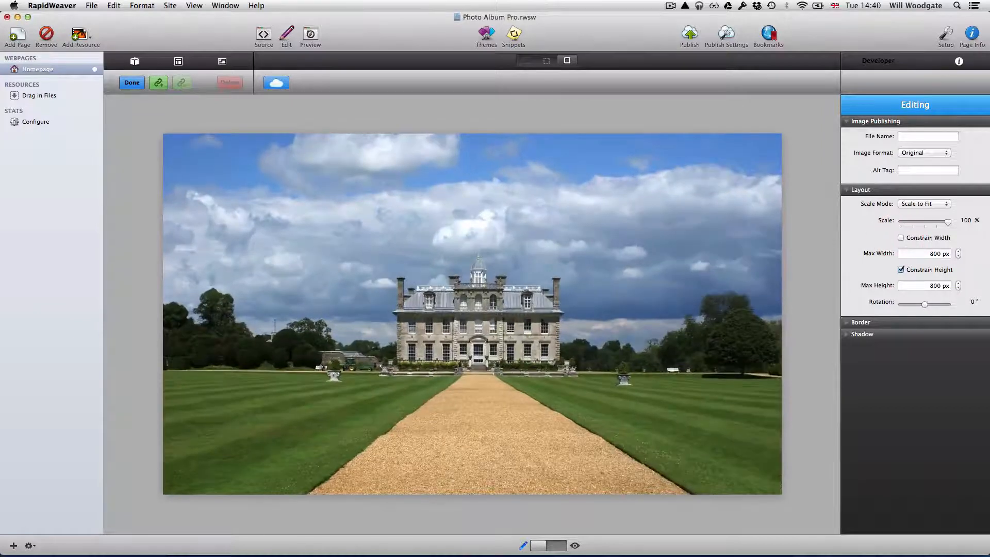
left_click(901, 270)
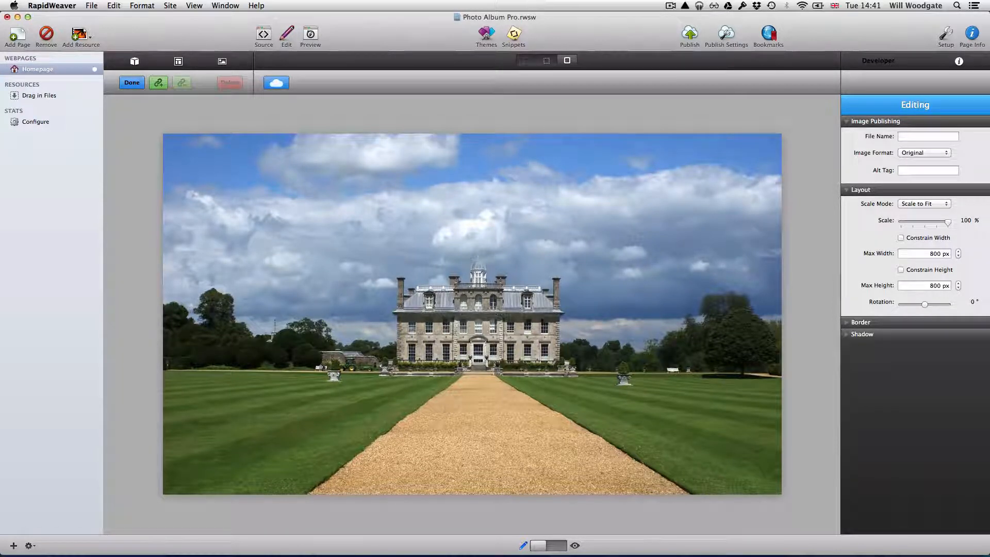
Enter 'Country House' as both the house photo's file name and alt tag.
left_click(906, 137)
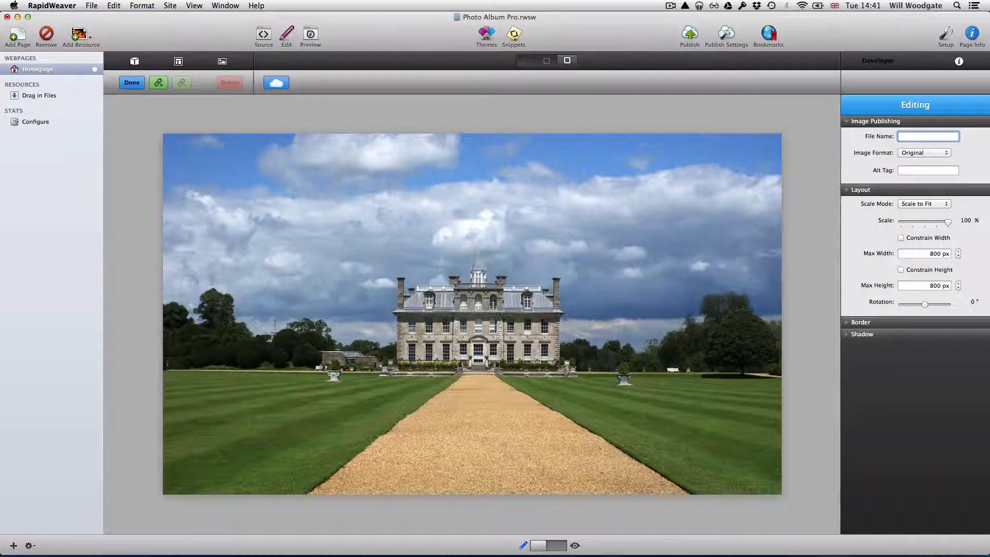
type("Country House")
key("Return")
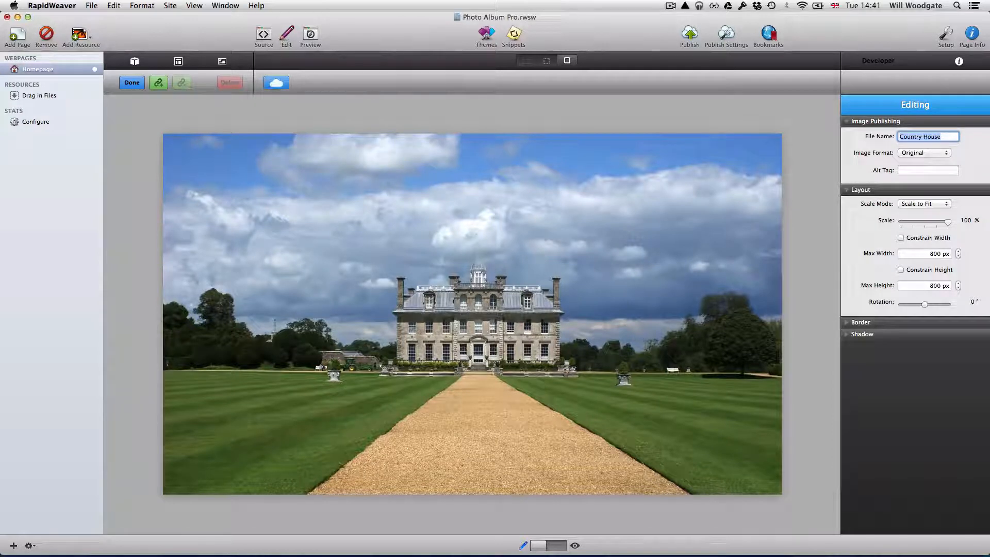
left_click(902, 170)
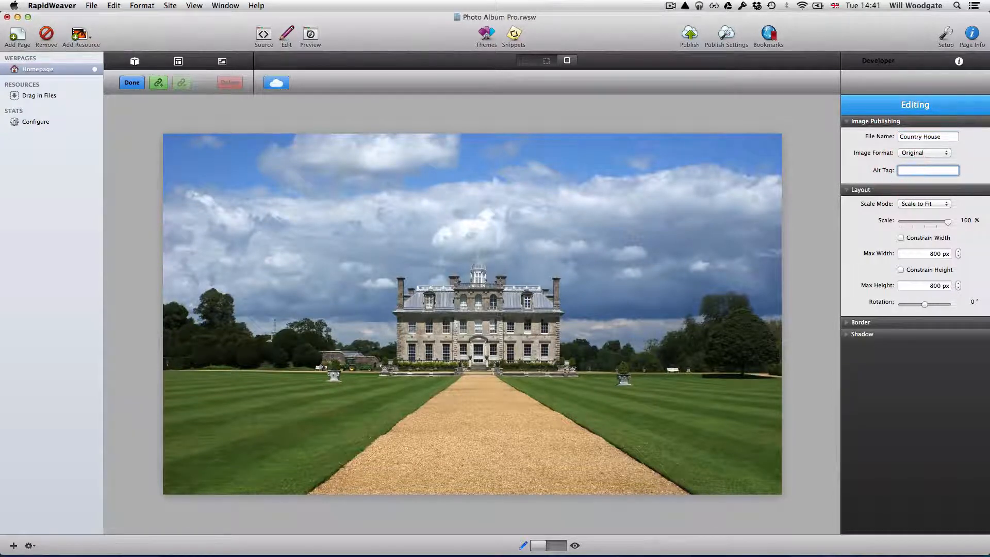
type("Country House")
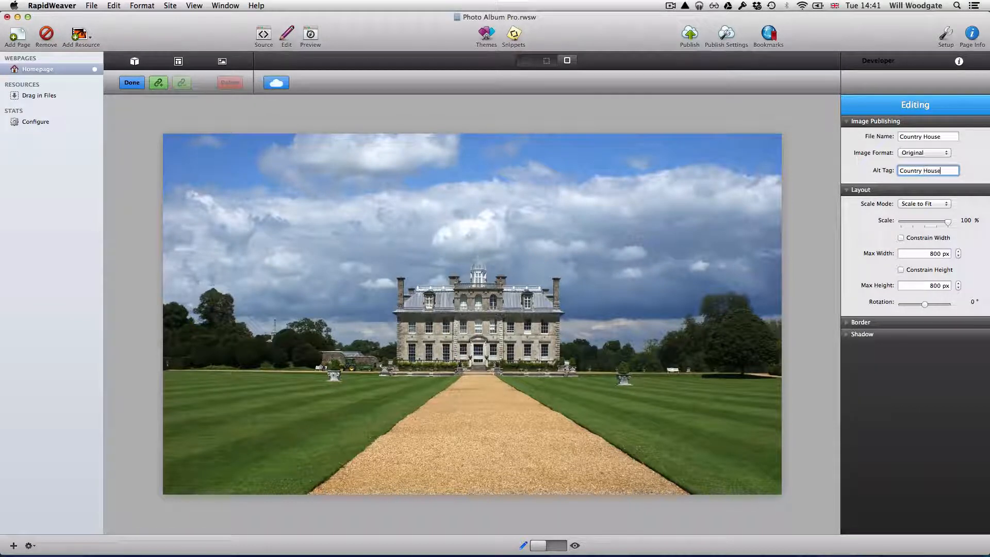
key("Return")
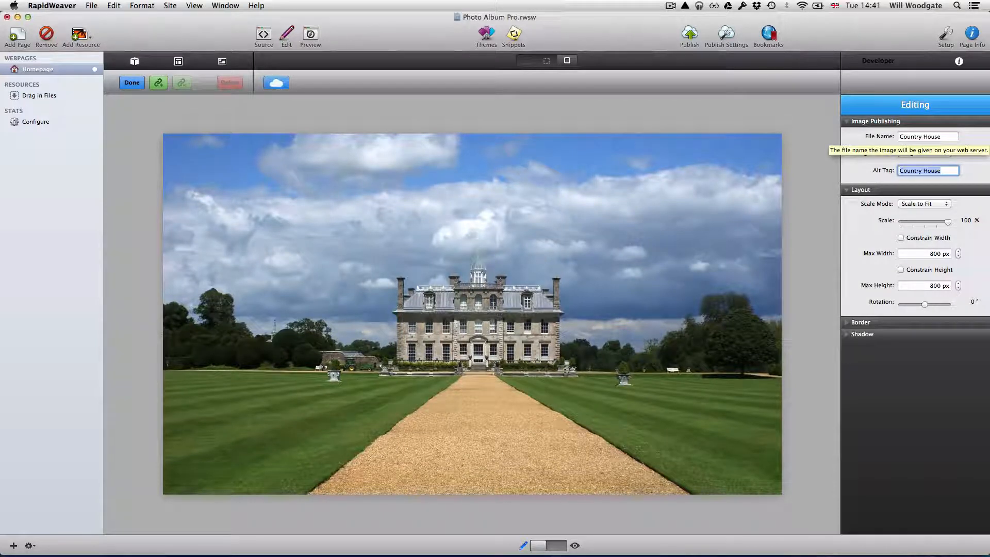
Correct the file name to 'country-house' and finish editing the house photo.
left_click(906, 136)
key("BackSpace")
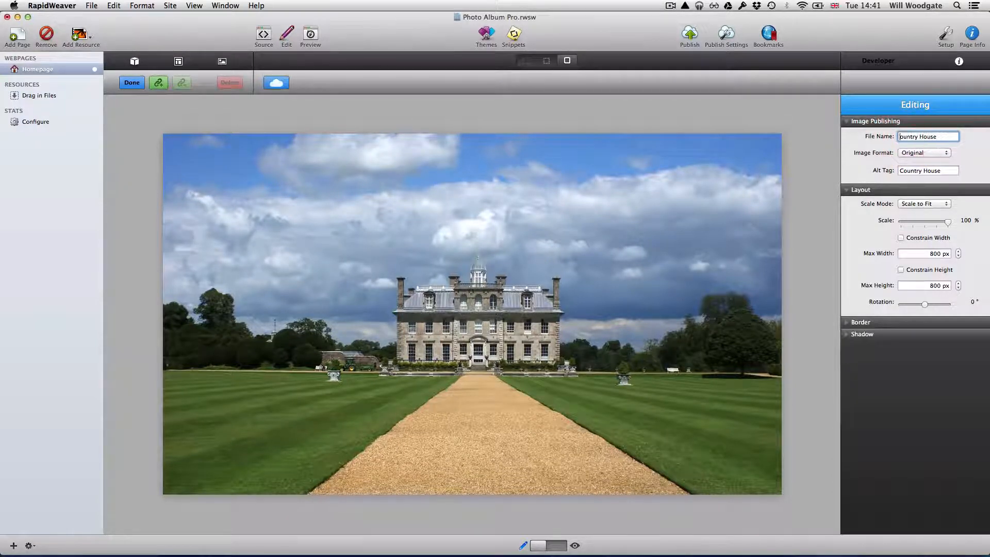
type("c")
key("BackSpace")
type("-")
key("Delete")
type("h")
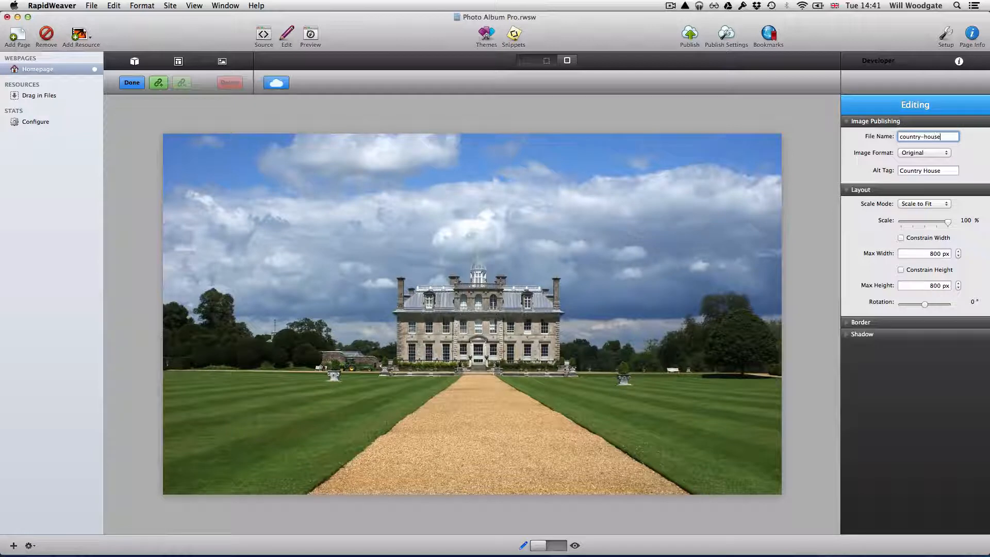
key("super+a")
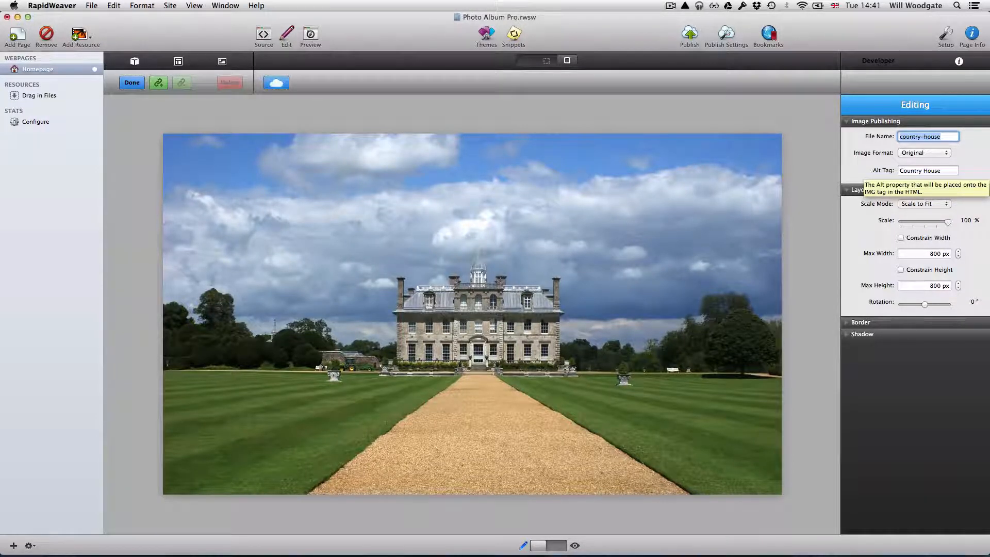
left_click(942, 171)
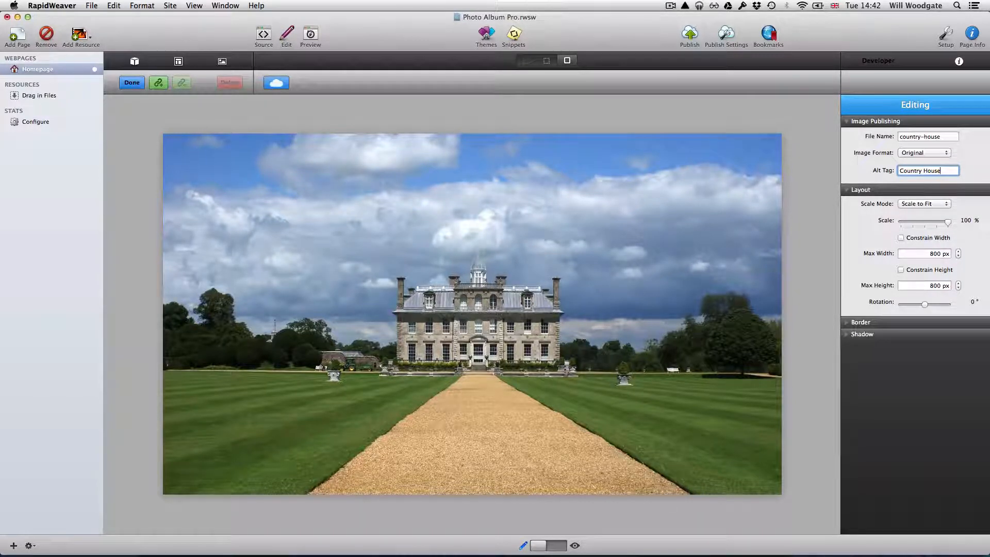
left_click(132, 83)
Replace the first slide's placeholder caption with 'Image caption goes here'.
scroll(472, 309, "down", 5)
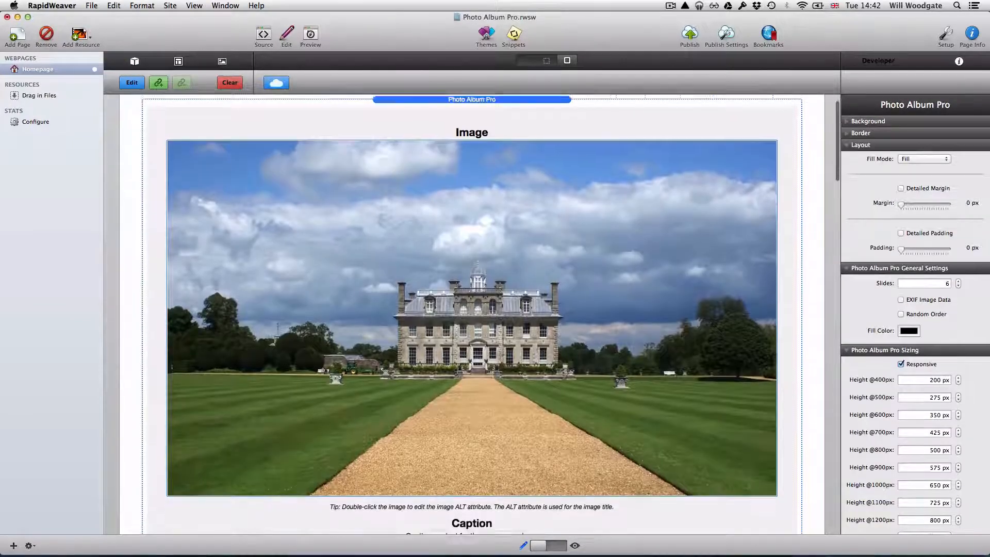
scroll(471, 309, "up", 3)
scroll(472, 309, "up", 2)
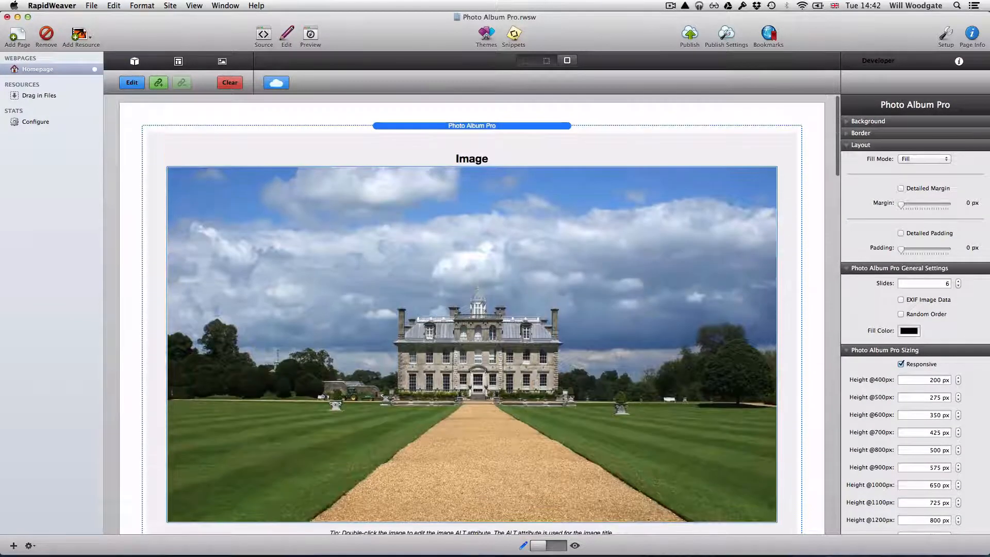
scroll(472, 310, "down", 5)
scroll(472, 309, "down", 5)
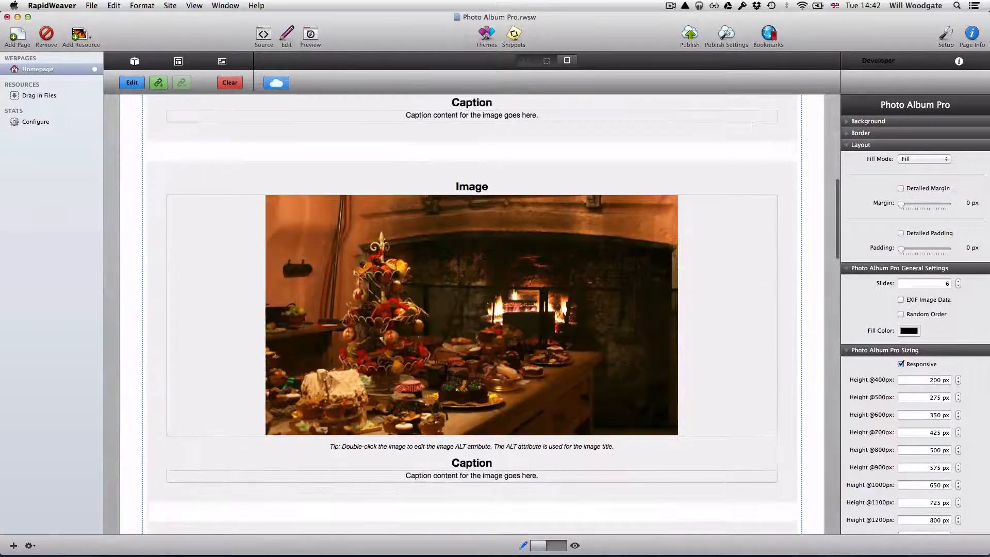
scroll(471, 309, "down", 3)
scroll(471, 309, "up", 8)
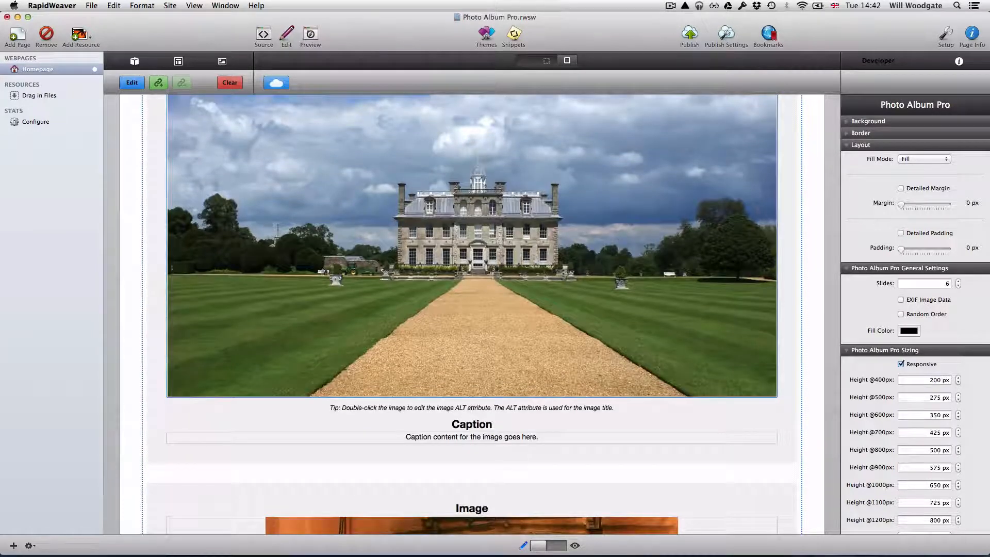
scroll(472, 309, "down", 3)
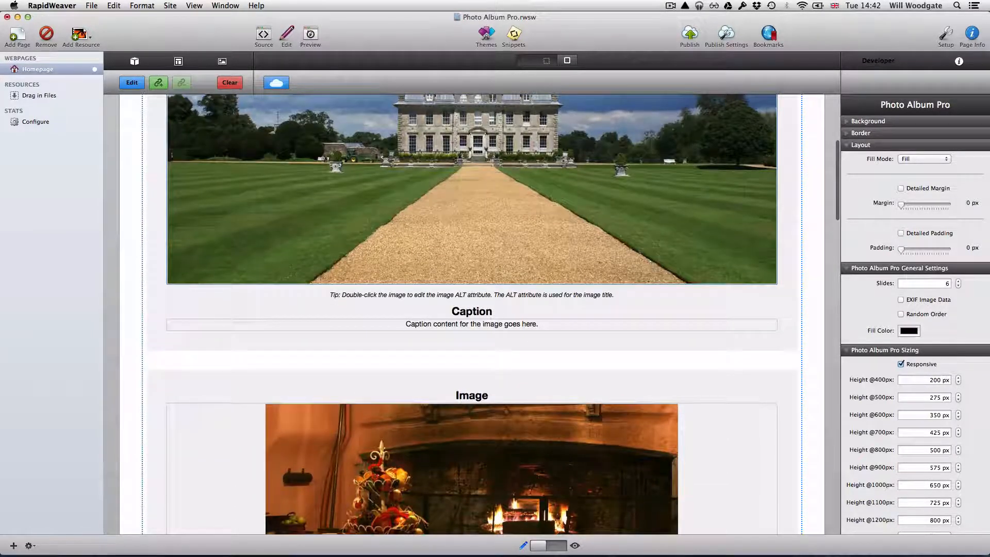
double_click(467, 325)
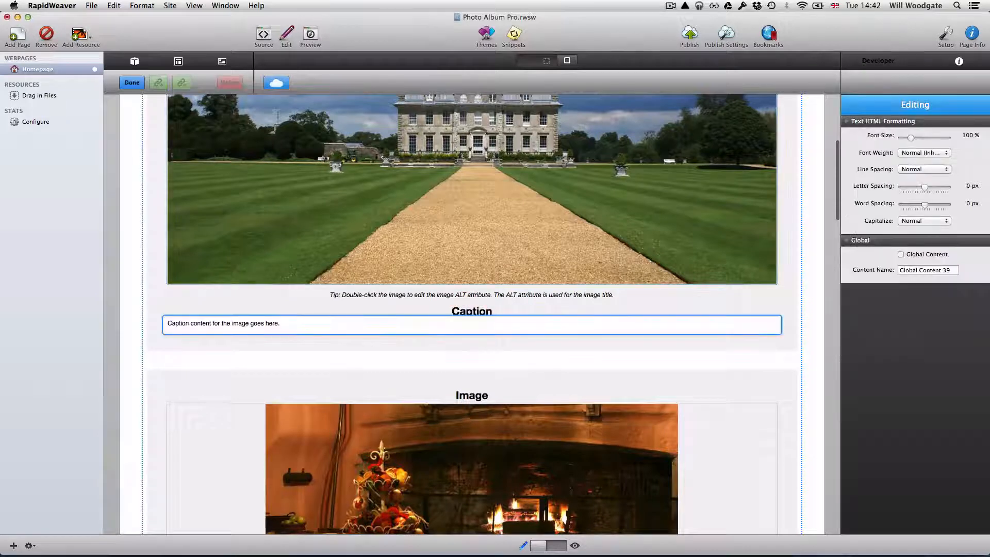
left_click_drag(286, 323, 156, 322)
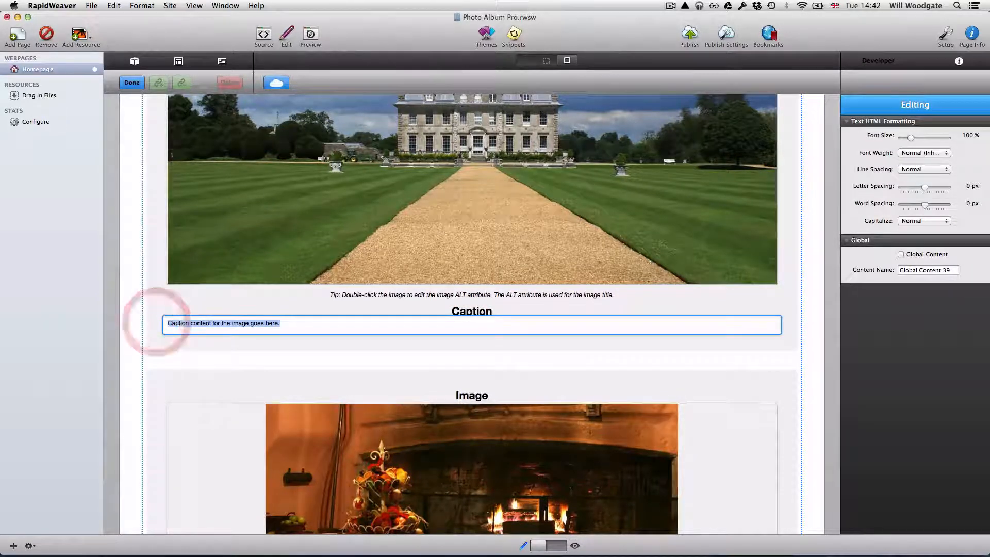
key("BackSpace")
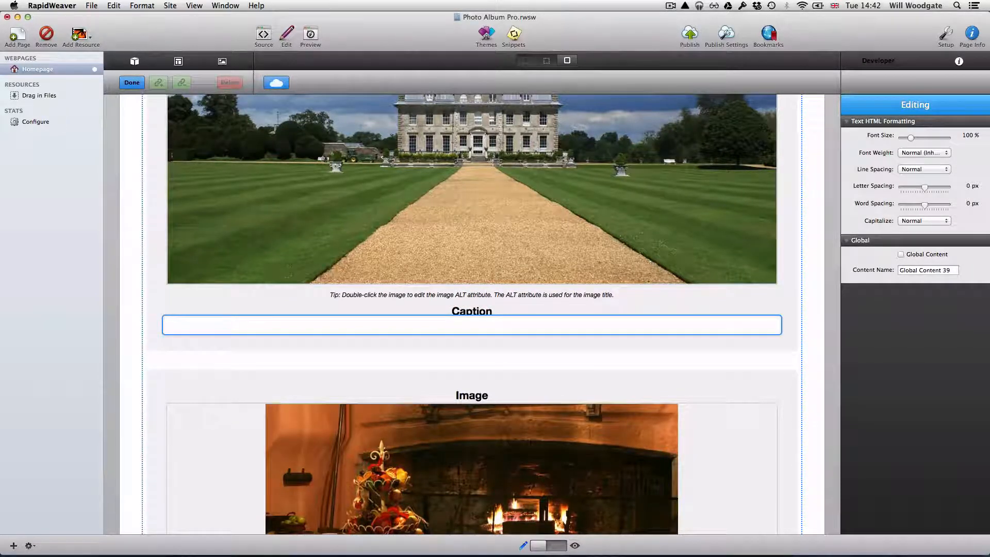
type("Image capt")
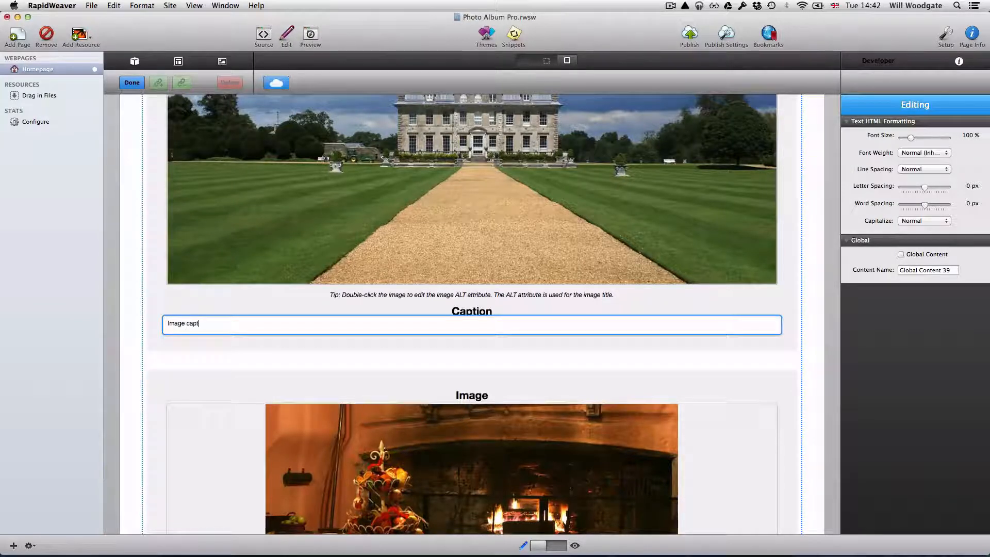
type("ion goes here")
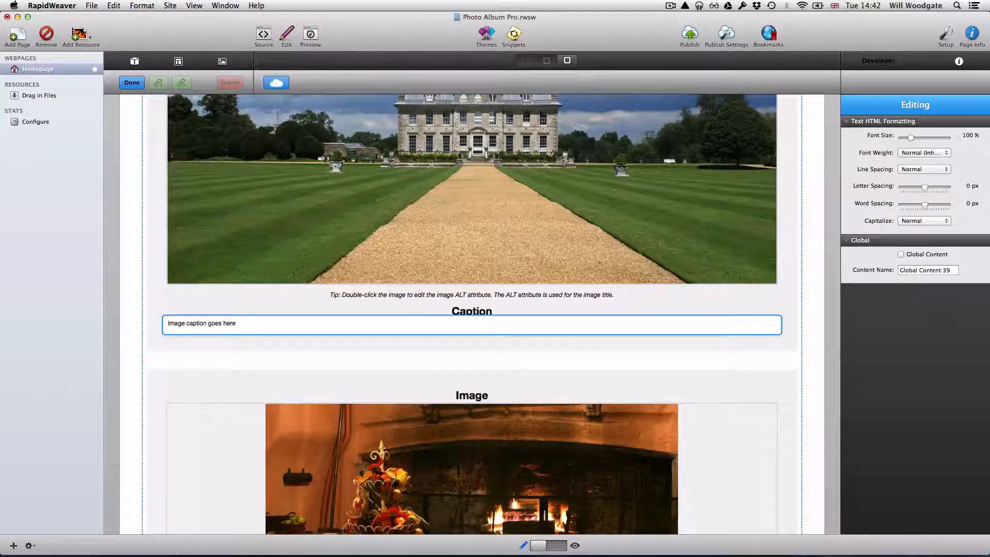
left_click(128, 325)
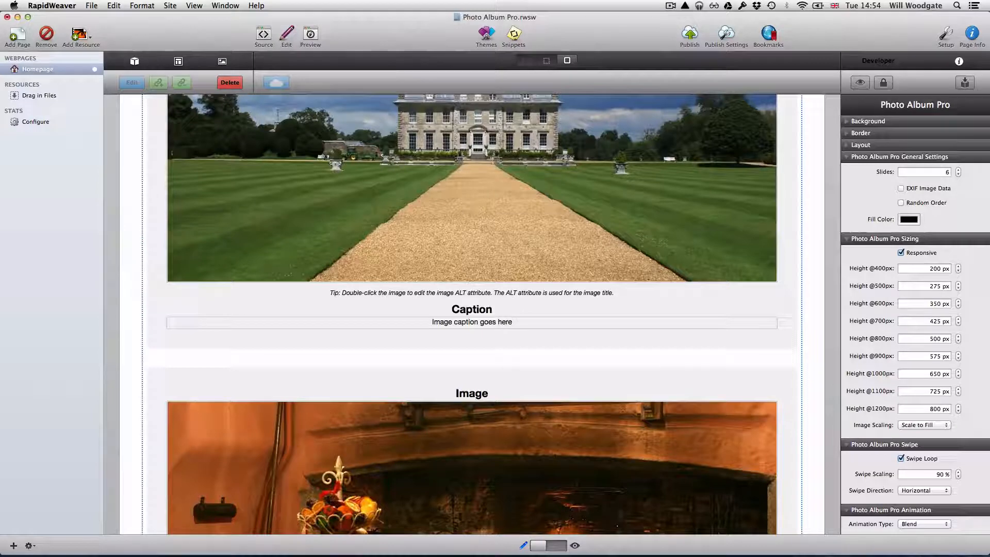
left_click(310, 36)
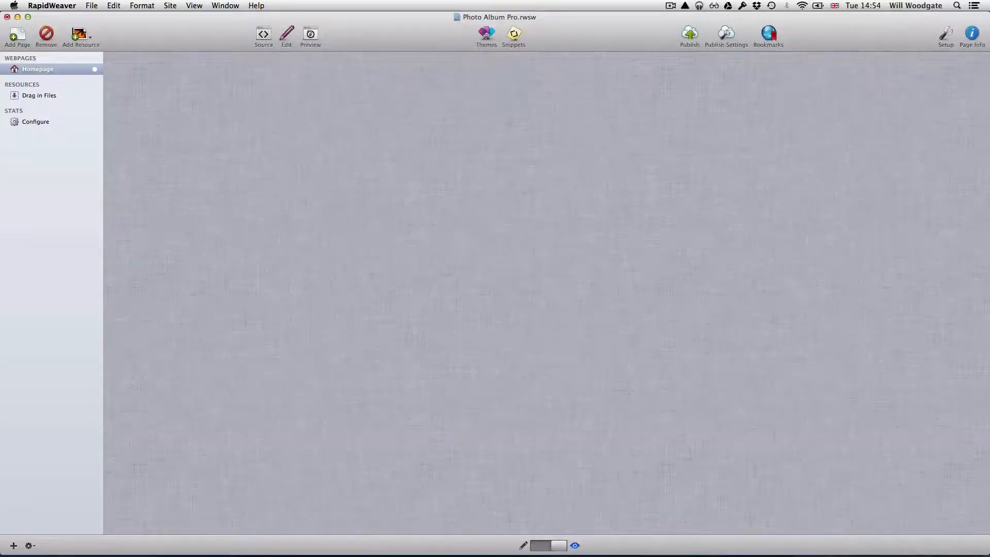
scroll(546, 293, "down", 1)
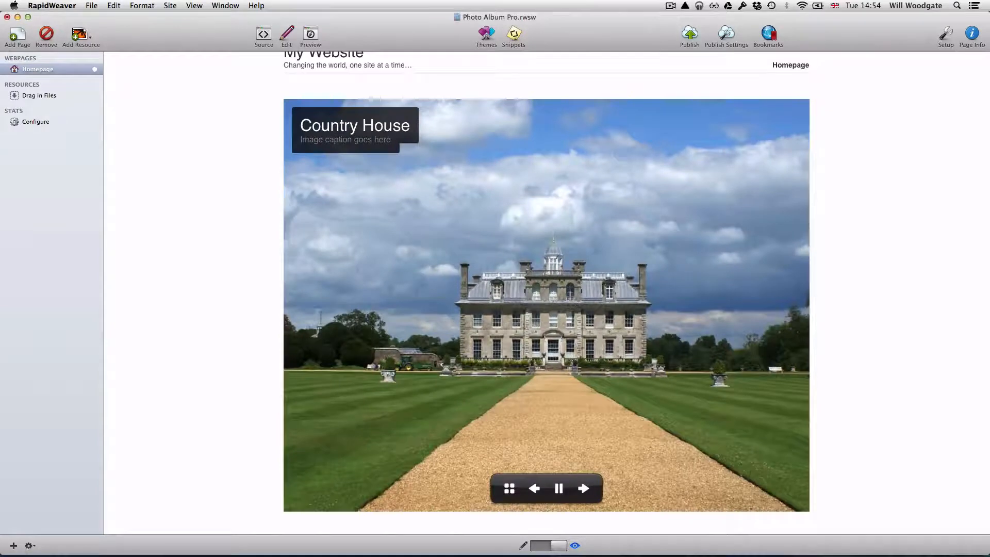
left_click(287, 34)
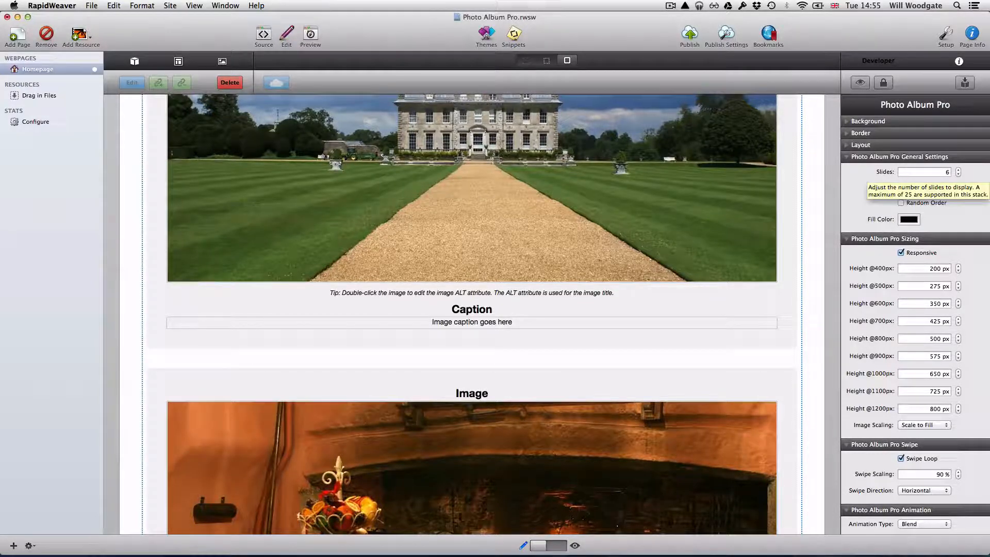
Toggle Photo Album Pro's Responsive sizing off and back on.
scroll(915, 310, "down", 1)
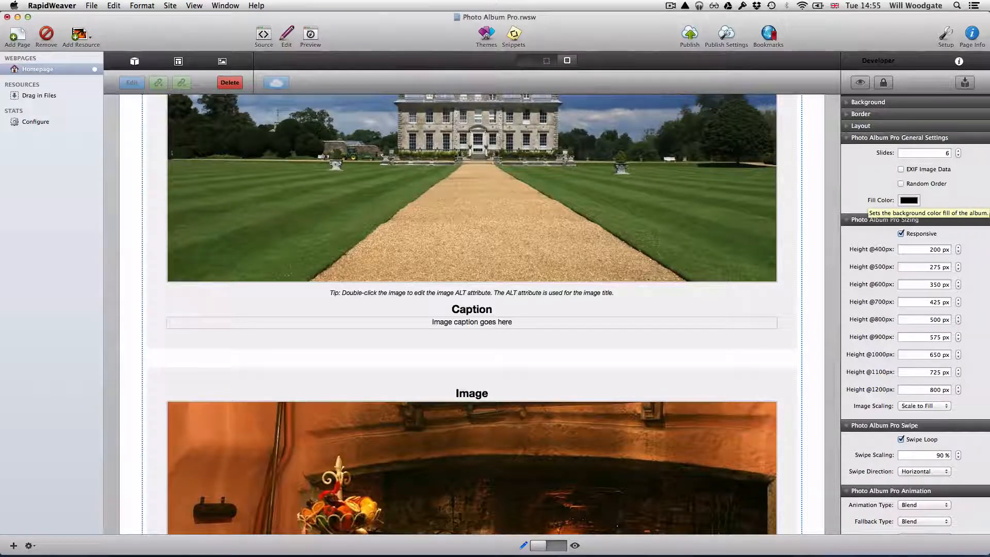
scroll(915, 309, "down", 4)
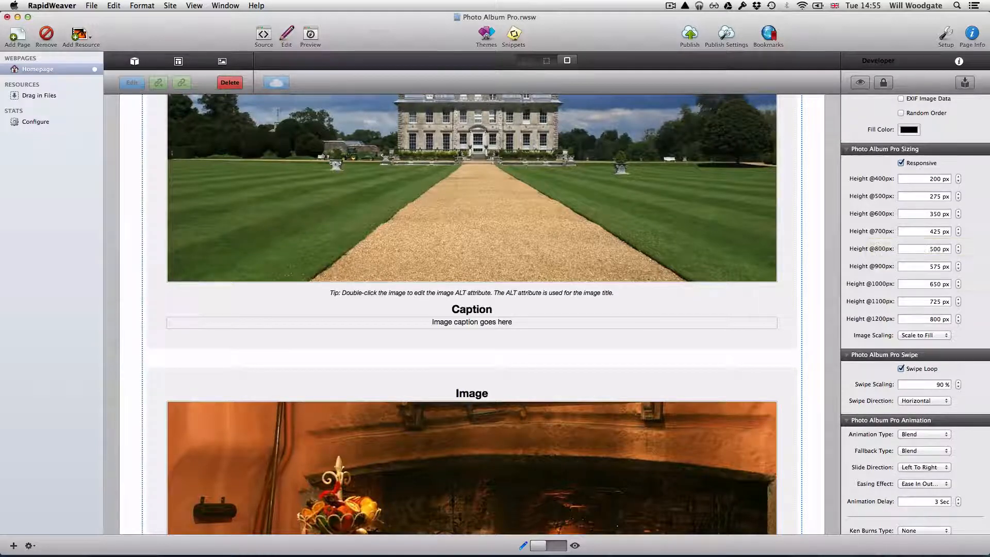
left_click(900, 163)
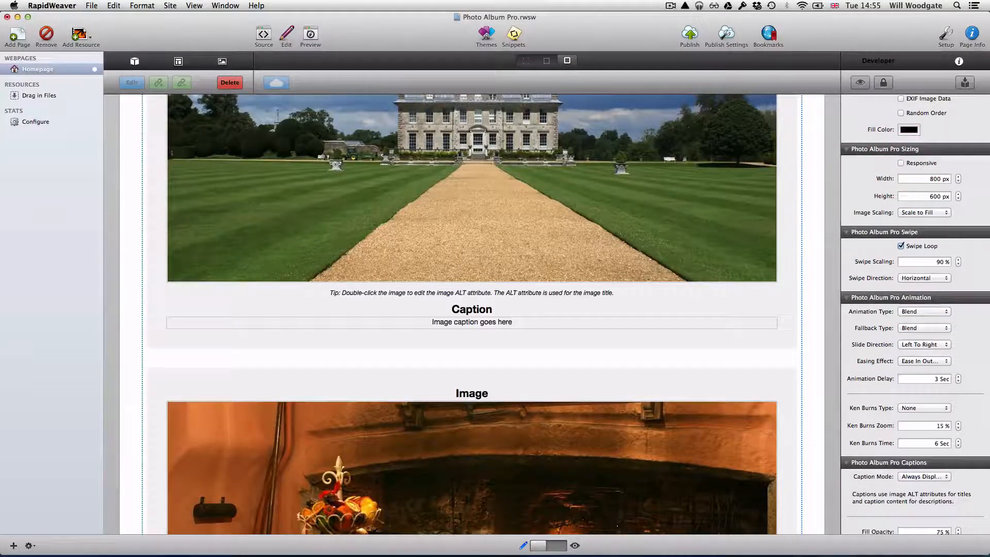
left_click(900, 163)
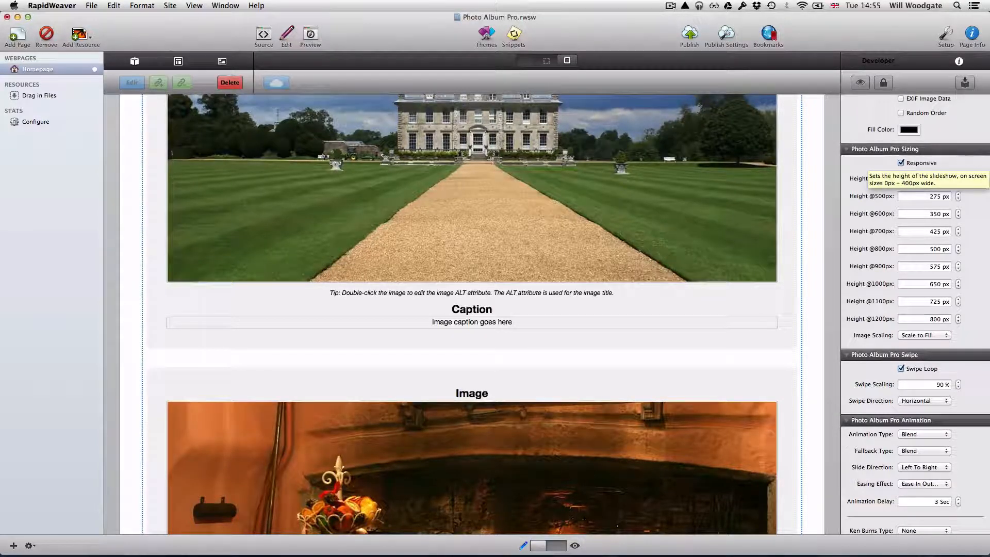
Preview the Homepage so the slideshow opens on Country House.
scroll(876, 258, "down", 3)
scroll(915, 314, "down", 5)
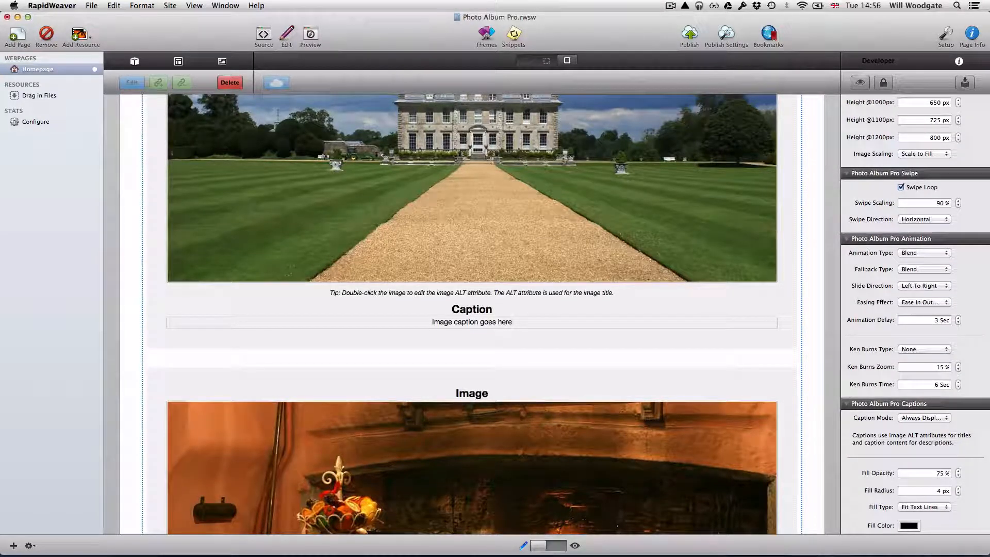
key("super+r")
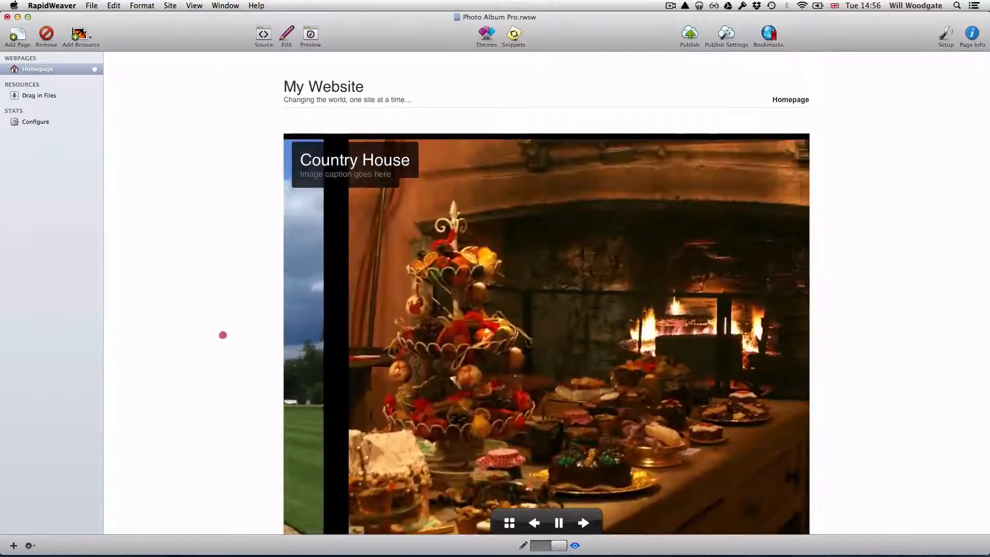
Swipe the slideshow from Country House through Daffodils in the Orchard to Breaking Wave.
left_click(222, 334)
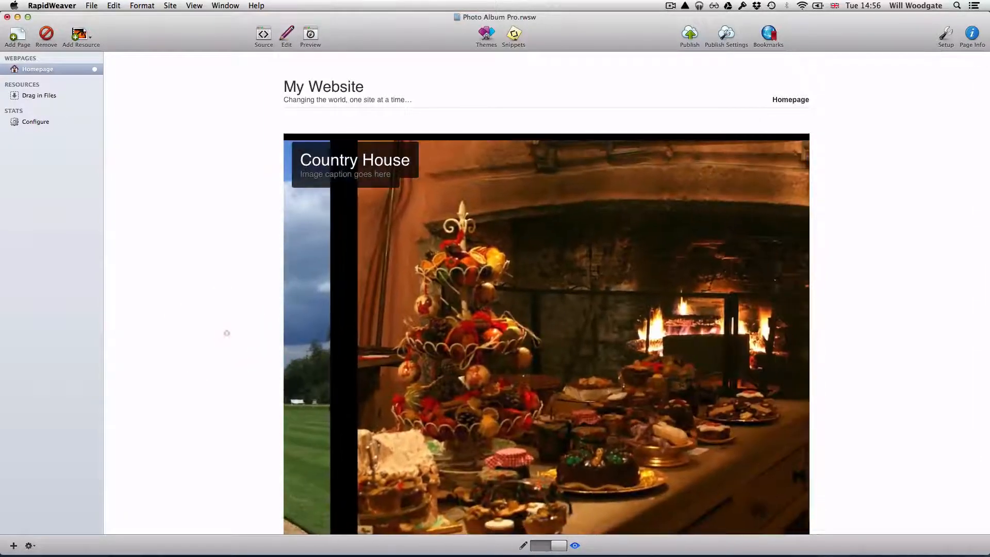
left_click(305, 317)
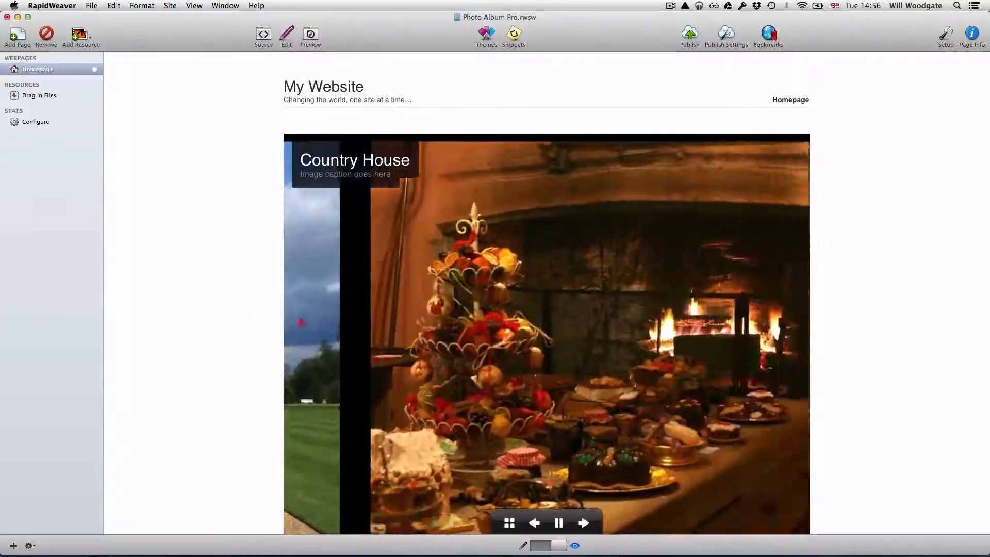
left_click(228, 320)
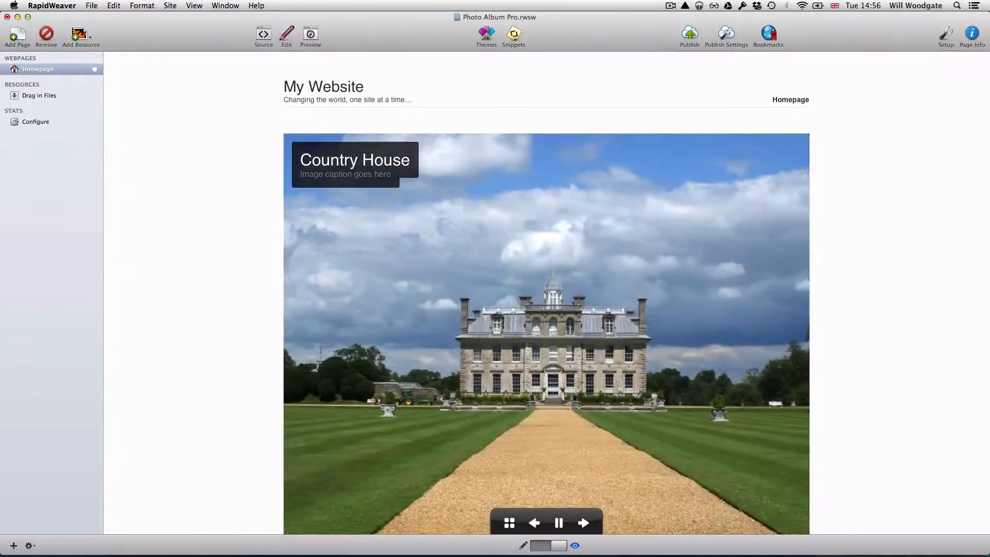
left_click_drag(358, 320, 824, 327)
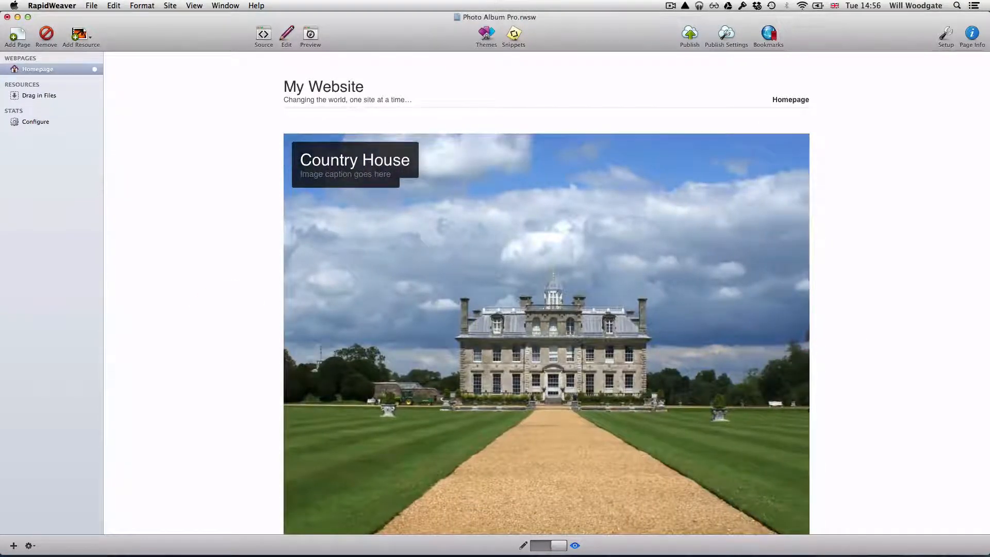
left_click_drag(313, 325, 806, 324)
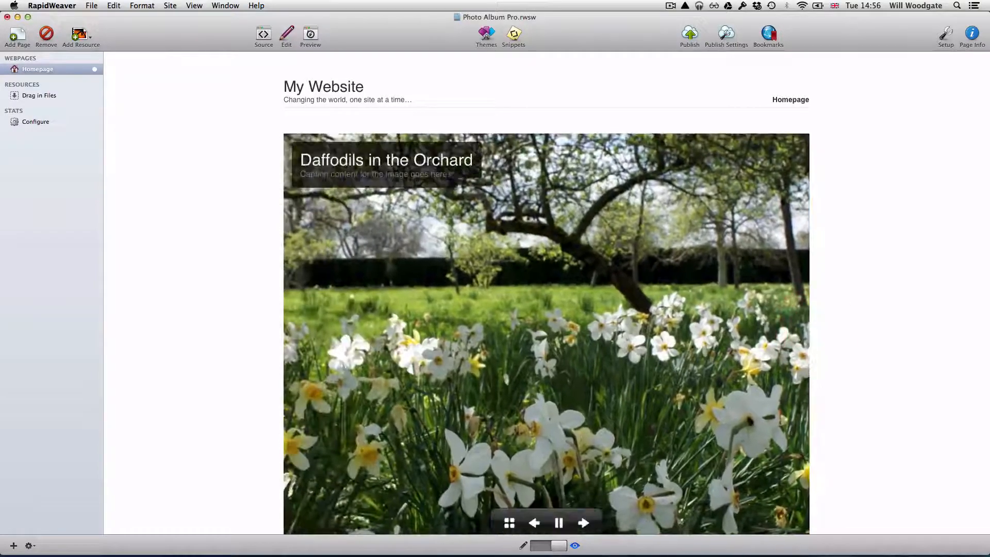
left_click_drag(306, 358, 802, 338)
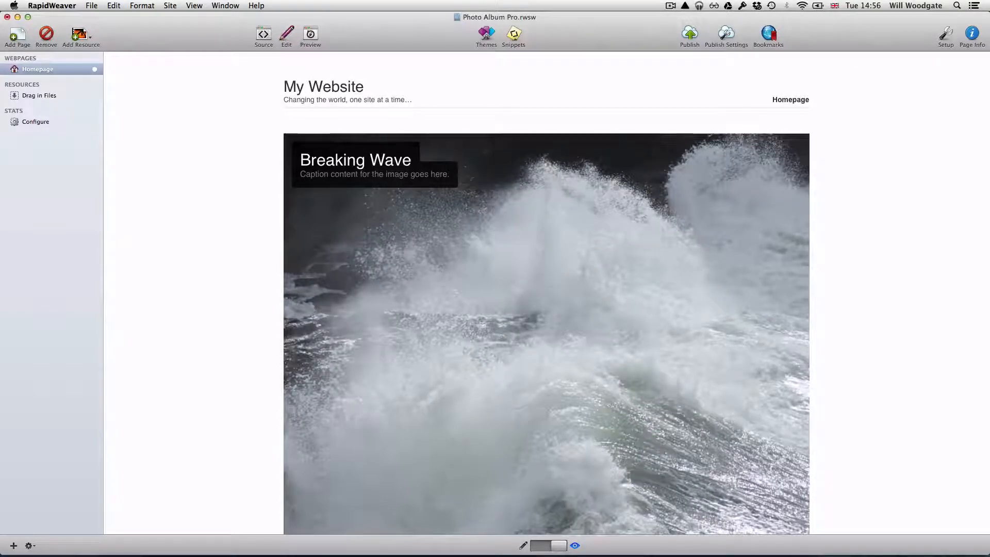
Return to Edit mode on the Photo Album Pro stack.
scroll(546, 294, "down", 2)
scroll(546, 294, "down", 1)
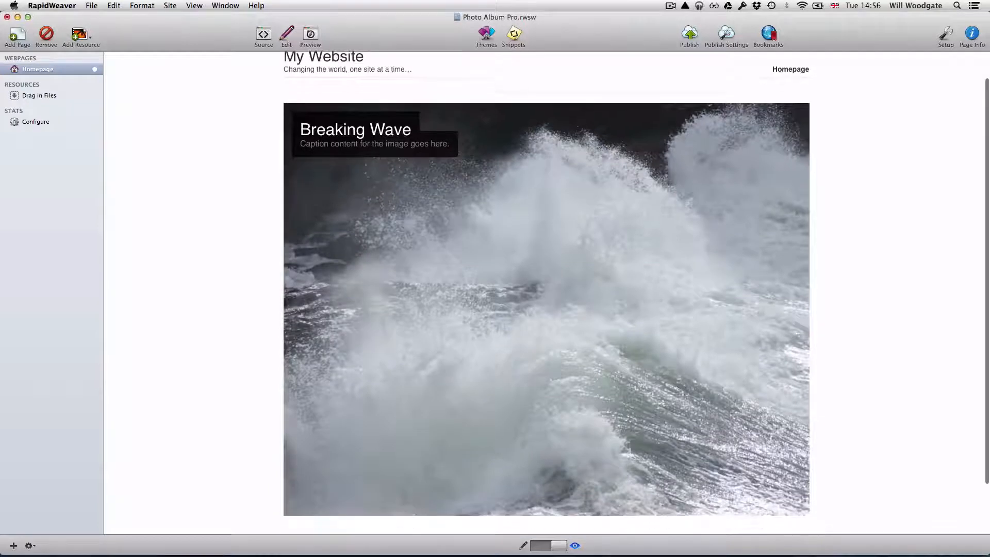
key("super+r")
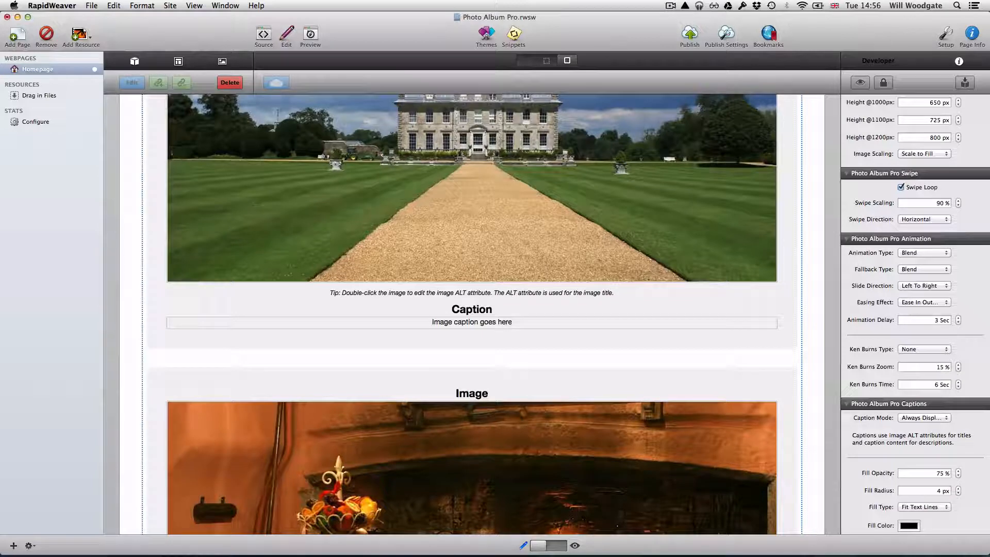
Keep the swipe direction Horizontal and set the Animation Type to Cube (CSS 3).
left_click(920, 219)
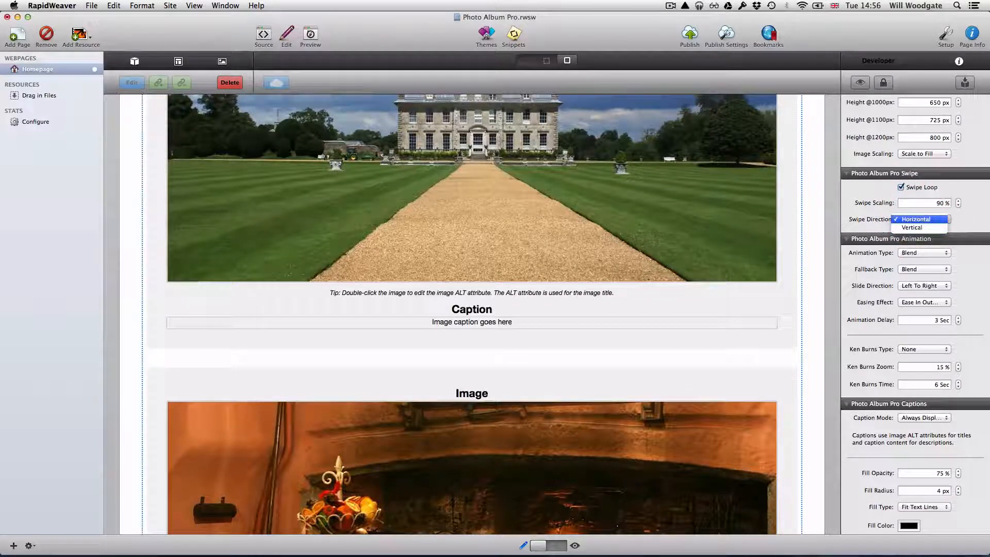
left_click(935, 218)
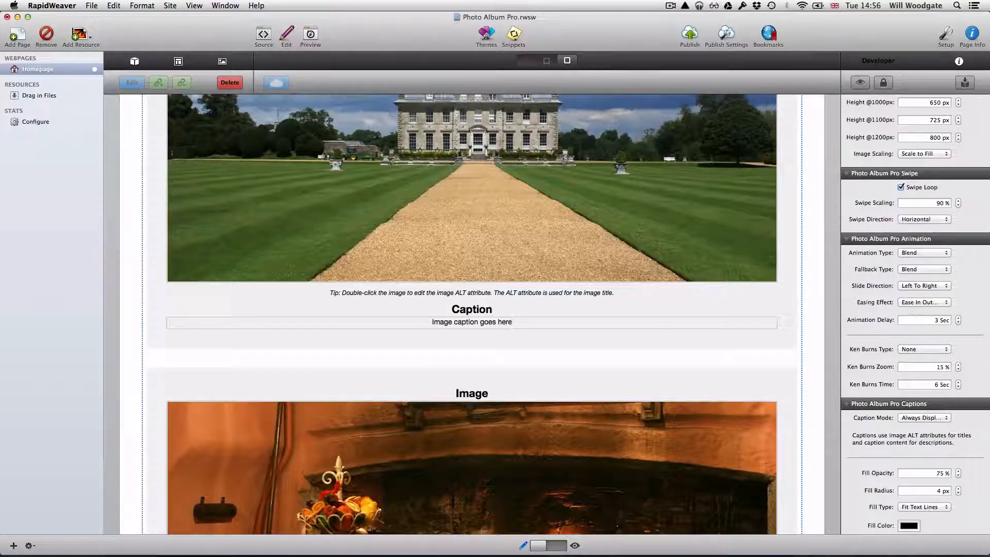
scroll(918, 309, "down", 5)
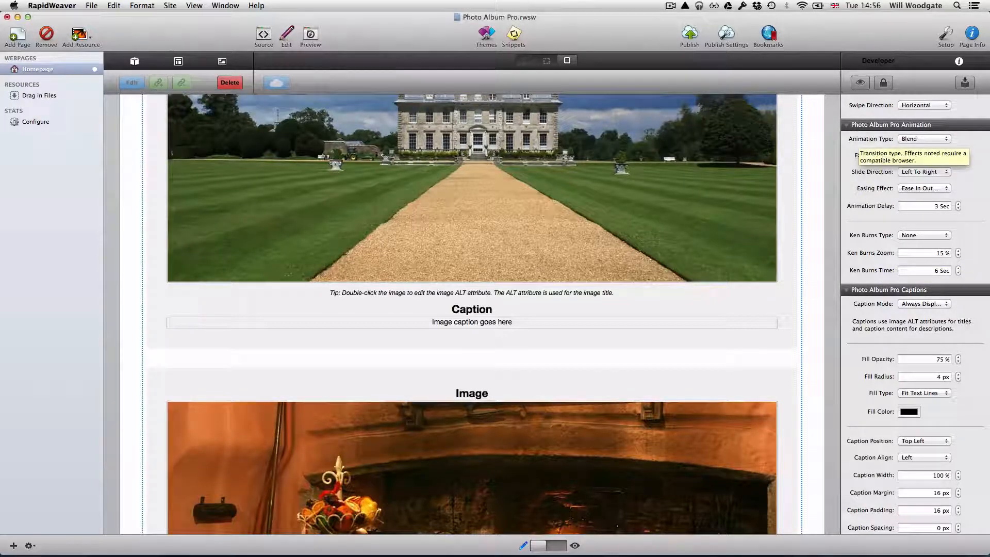
left_click(922, 139)
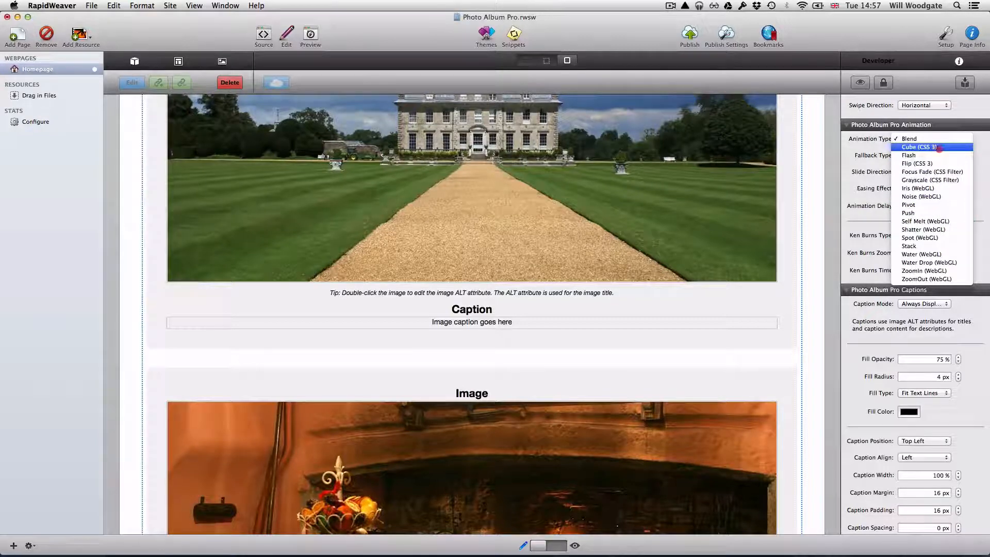
left_click(919, 147)
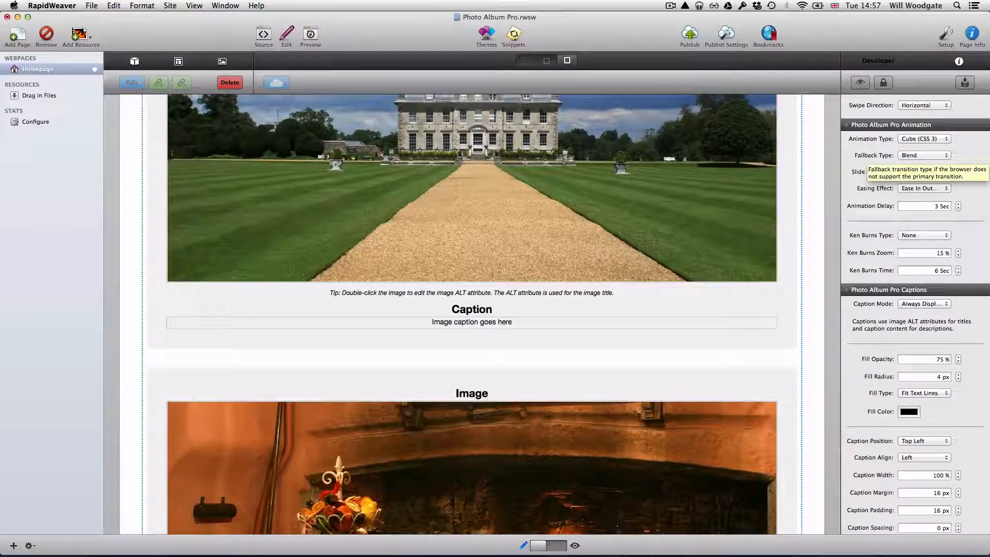
Leave the fallback transition at Blend and confirm Cube (CSS 3) stays selected.
left_click(923, 156)
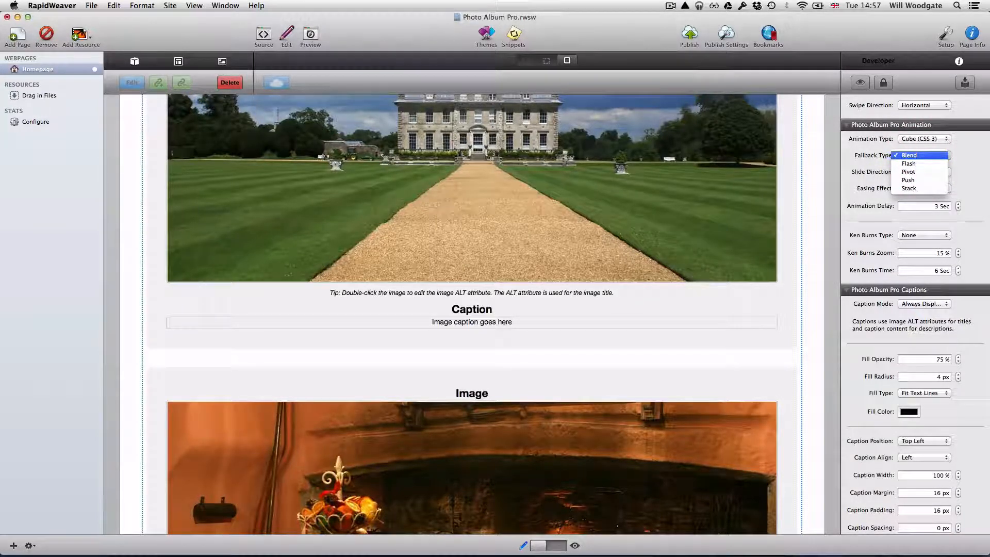
key("Down")
key("Down")
key("Down")
key("Down")
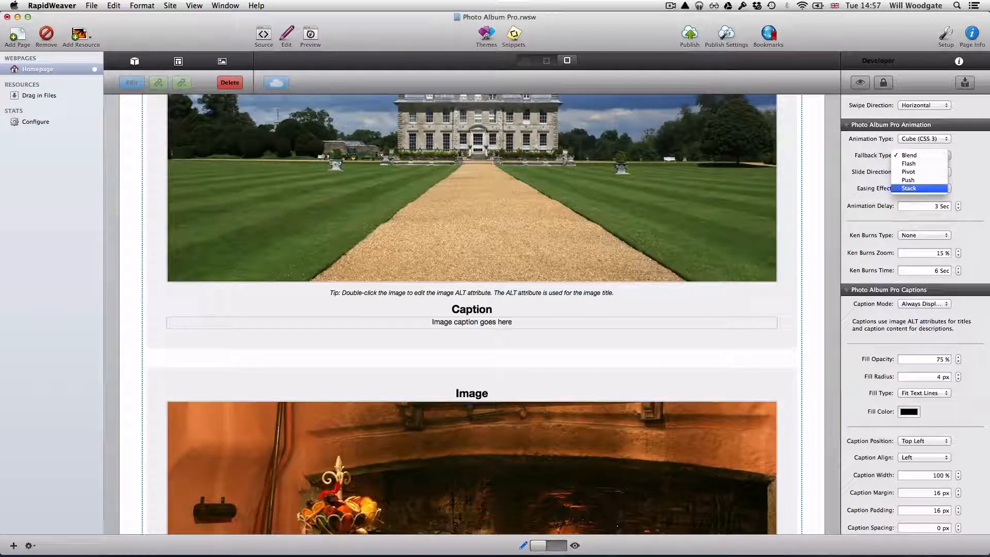
left_click(960, 164)
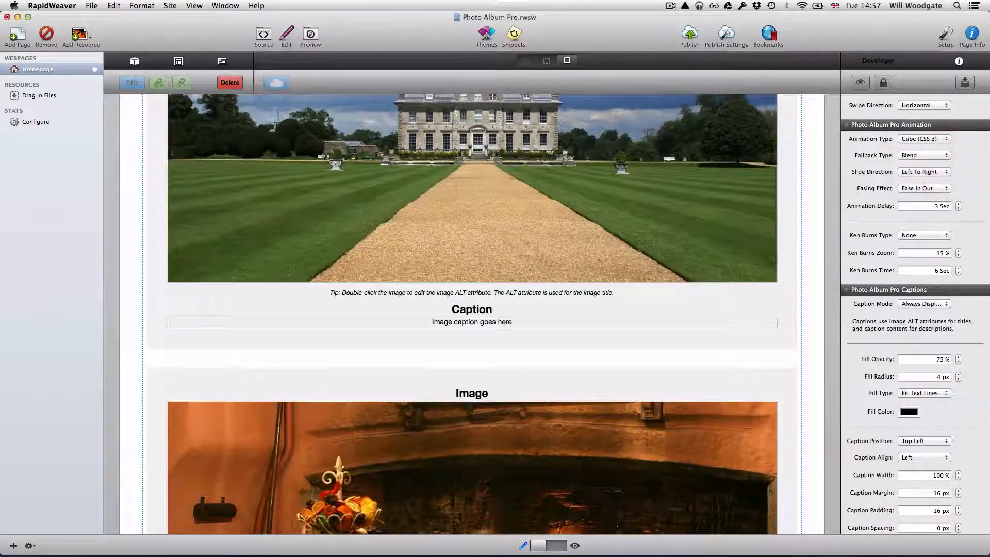
left_click(960, 165)
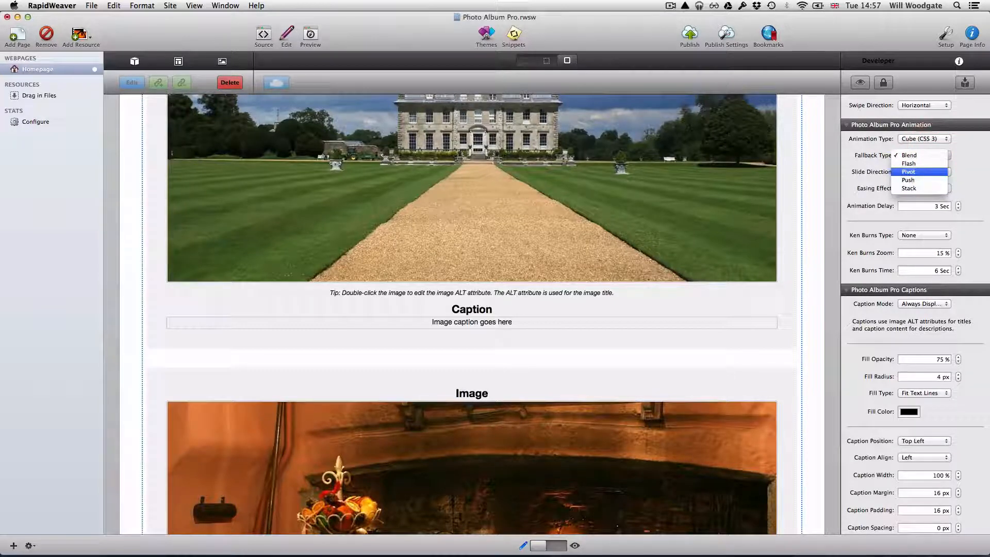
left_click(953, 171)
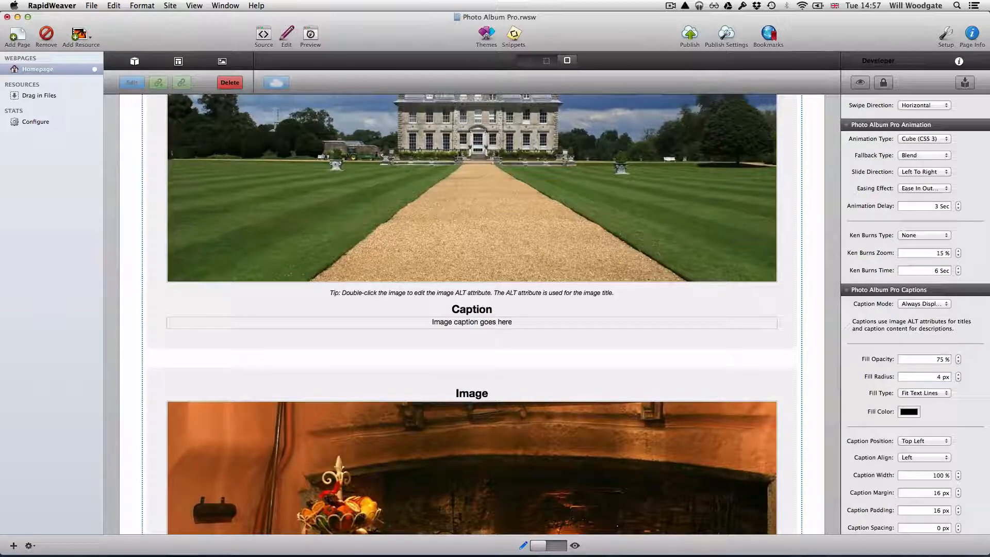
left_click(924, 139)
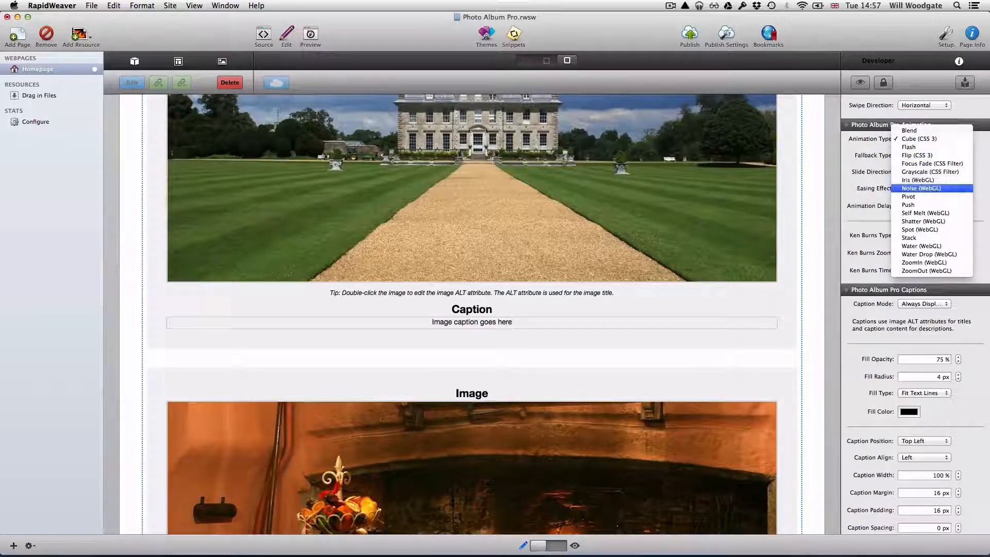
left_click(976, 161)
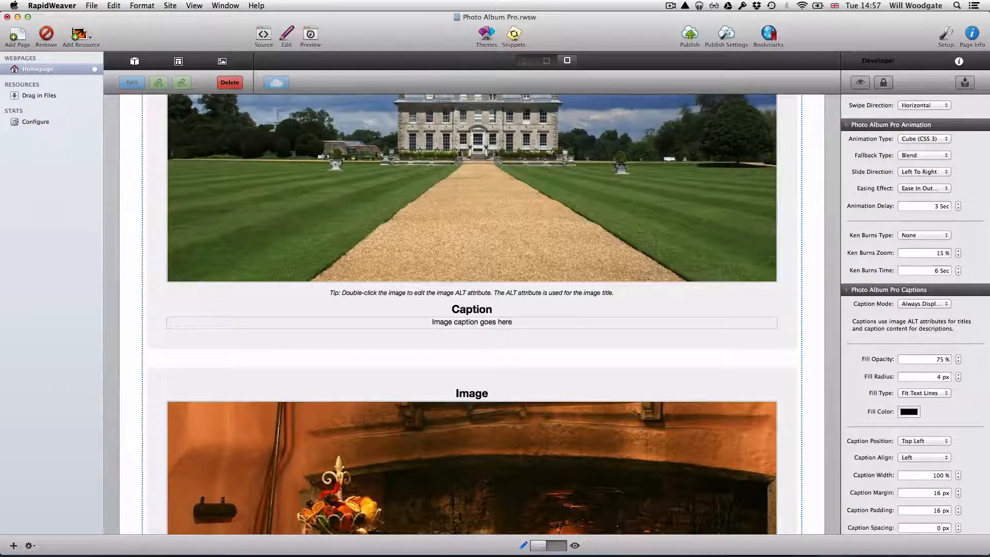
Leave the slide direction at Left To Right and the easing unchanged.
left_click(922, 170)
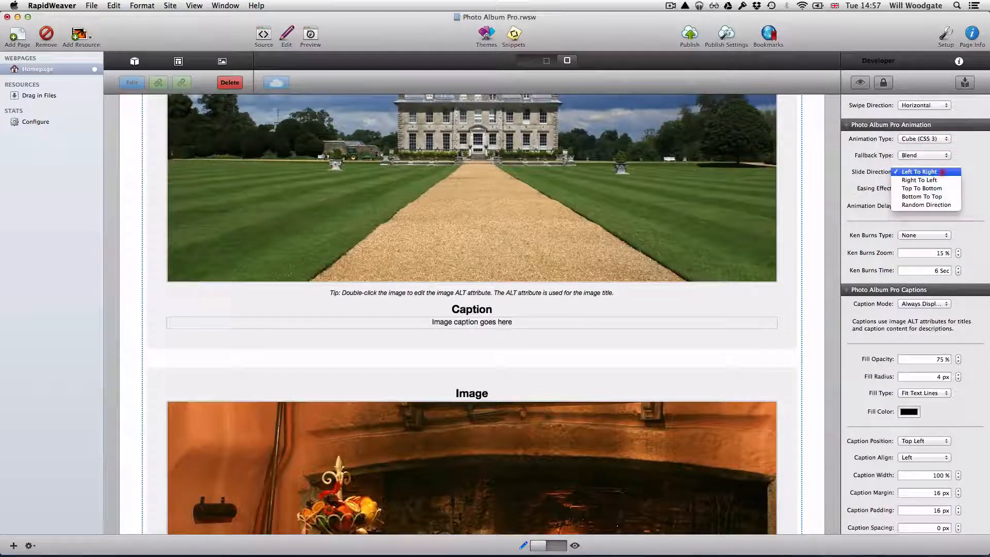
left_click(942, 173)
left_click(923, 188)
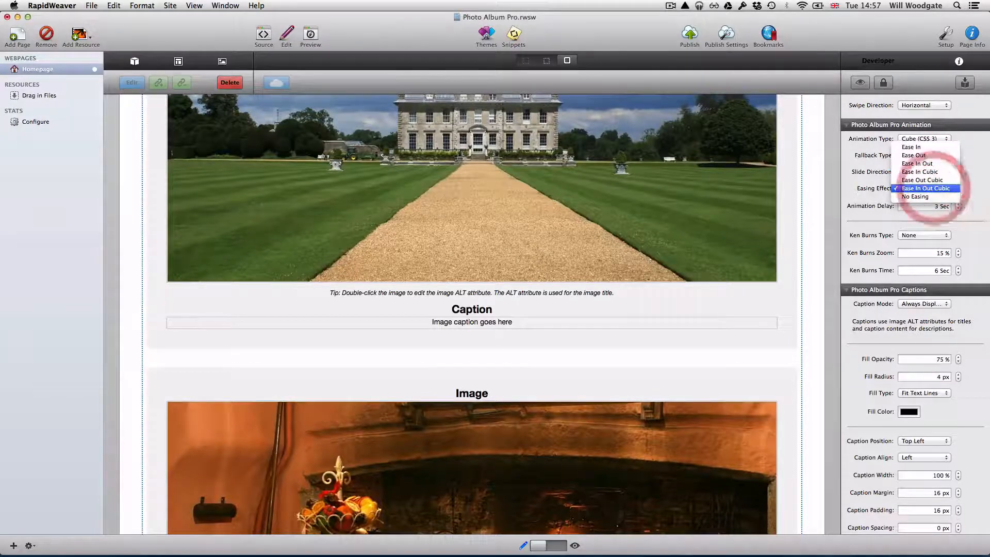
left_click(970, 185)
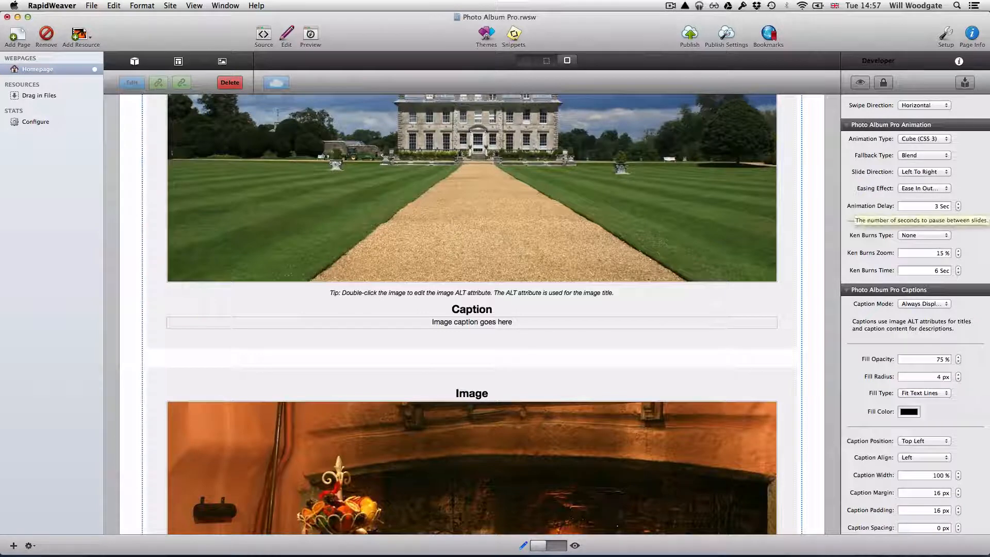
scroll(915, 315, "down", 1)
scroll(915, 314, "down", 5)
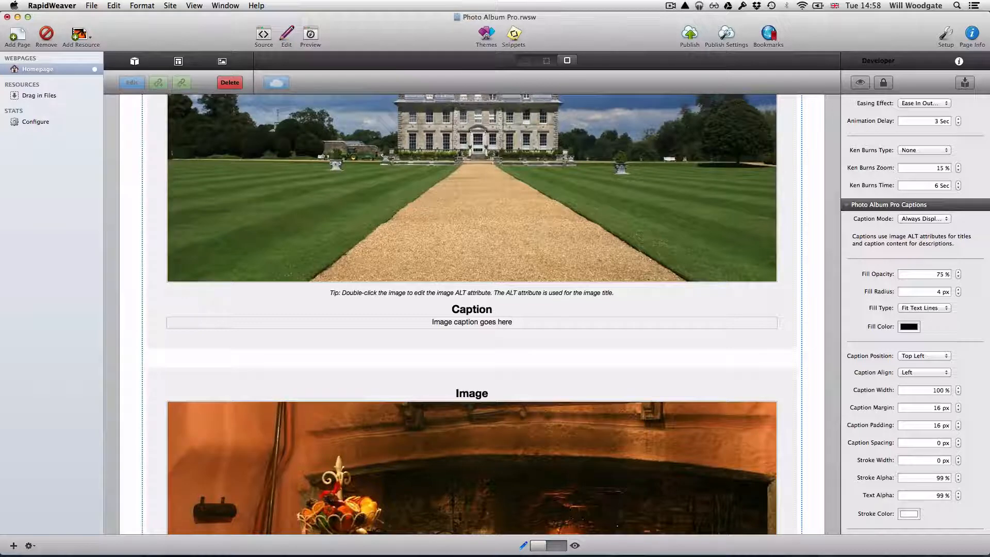
Set the Ken Burns Type to Random Zoom And Pan with a 20 % zoom.
left_click(944, 150)
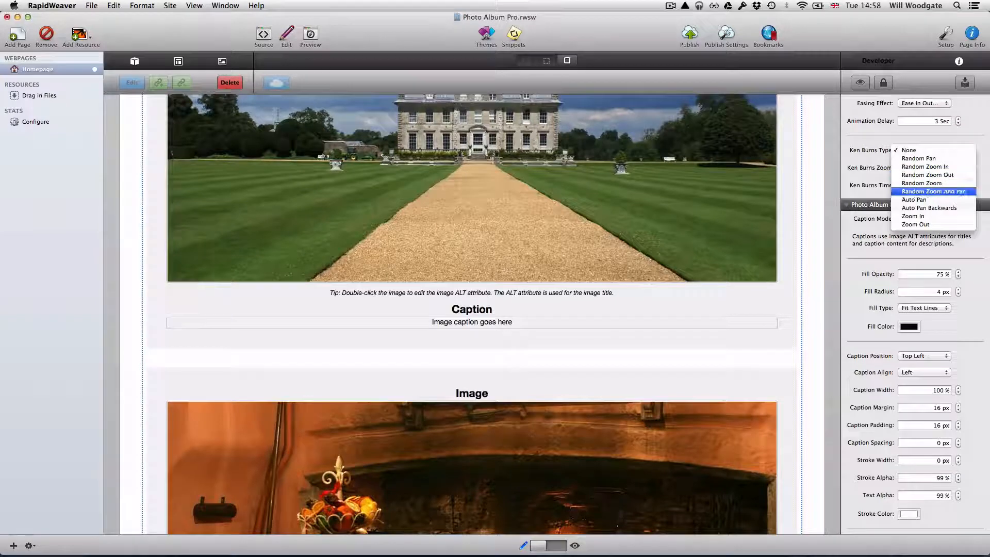
left_click(933, 191)
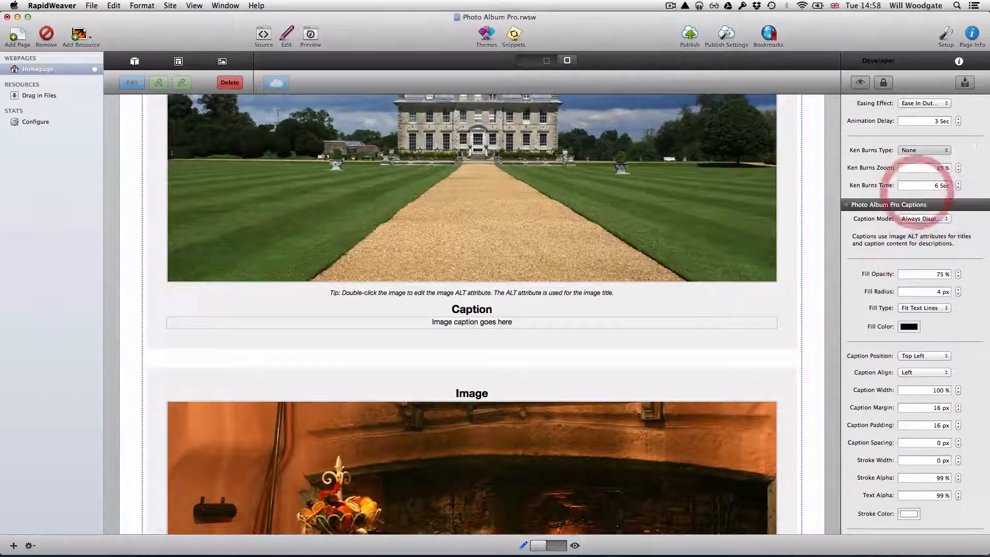
left_click(928, 168)
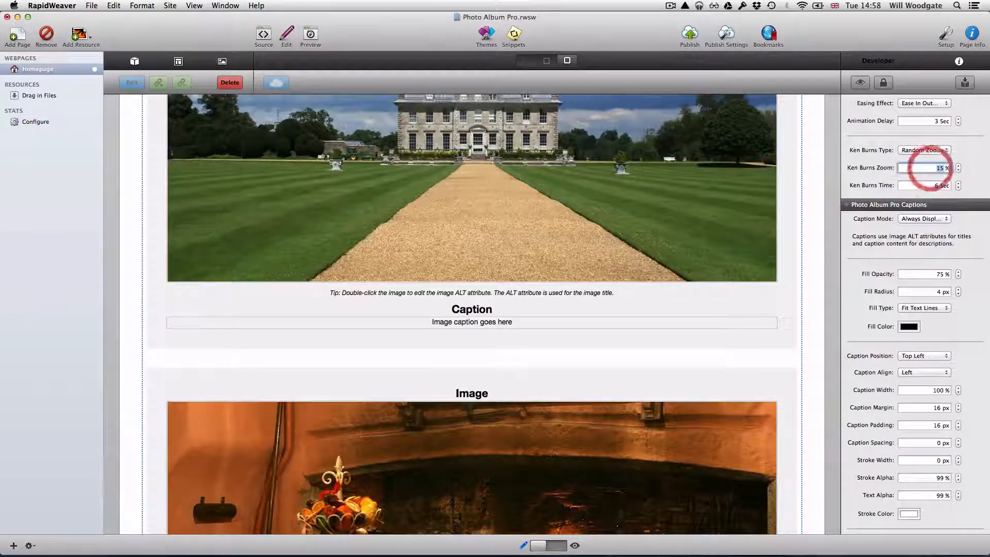
key("BackSpace")
key("BackSpace")
type("20")
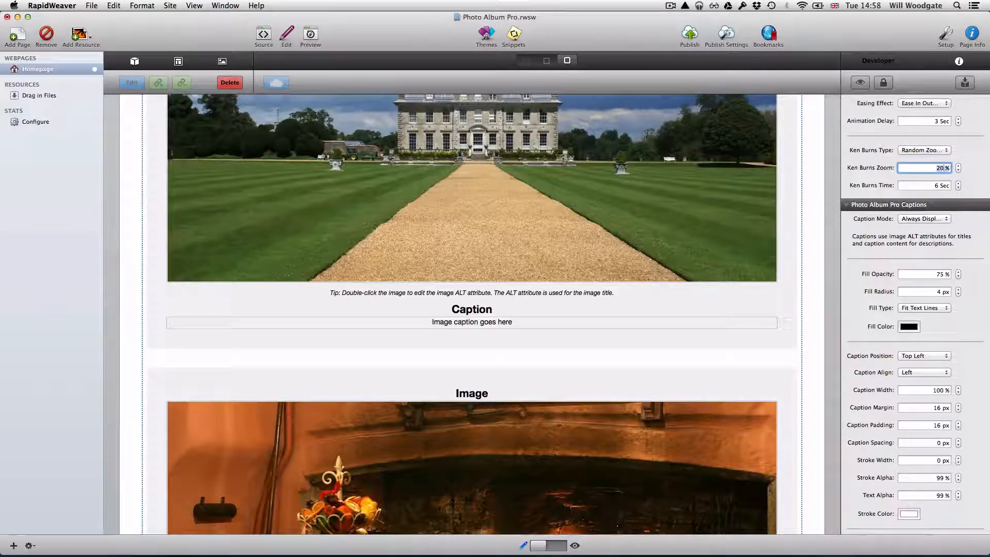
key("Return")
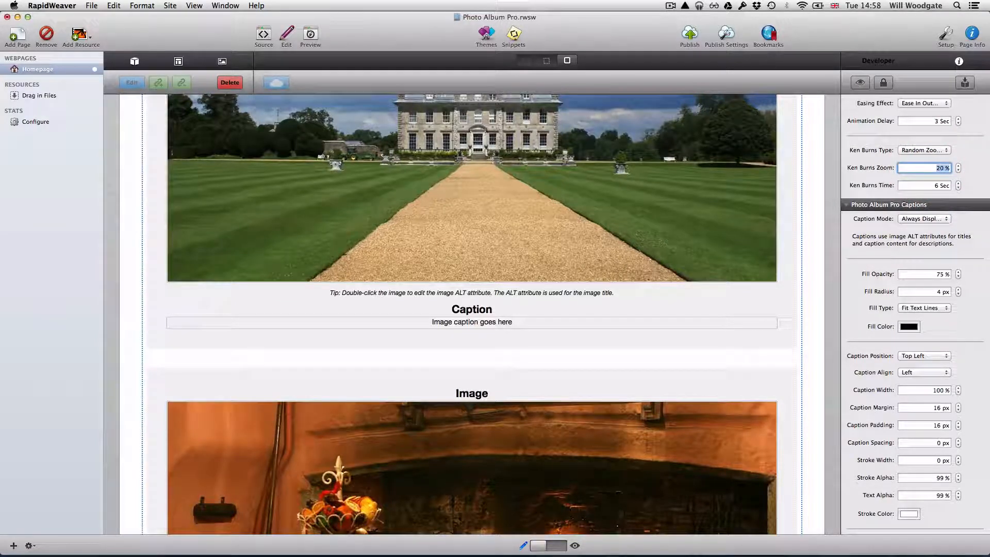
scroll(915, 315, "down", 4)
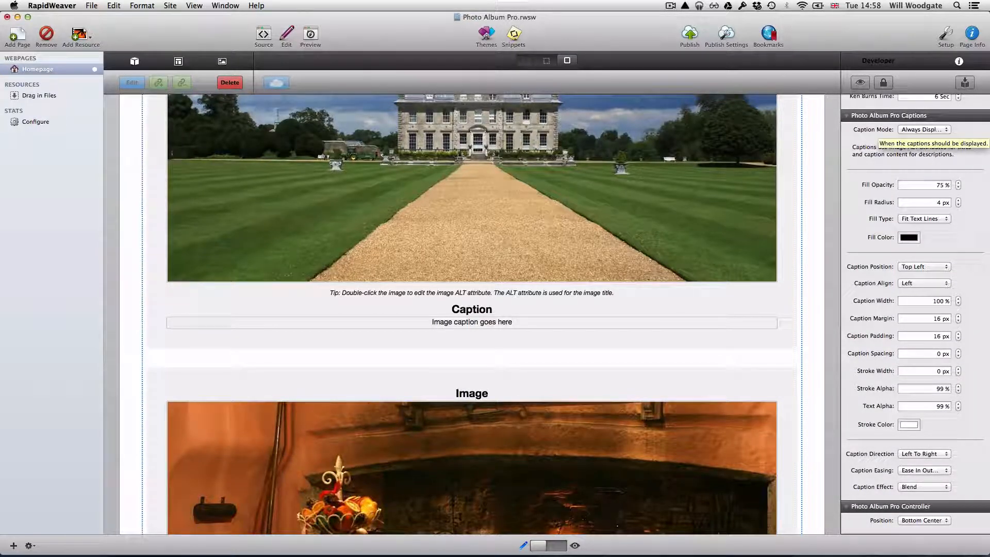
left_click(924, 129)
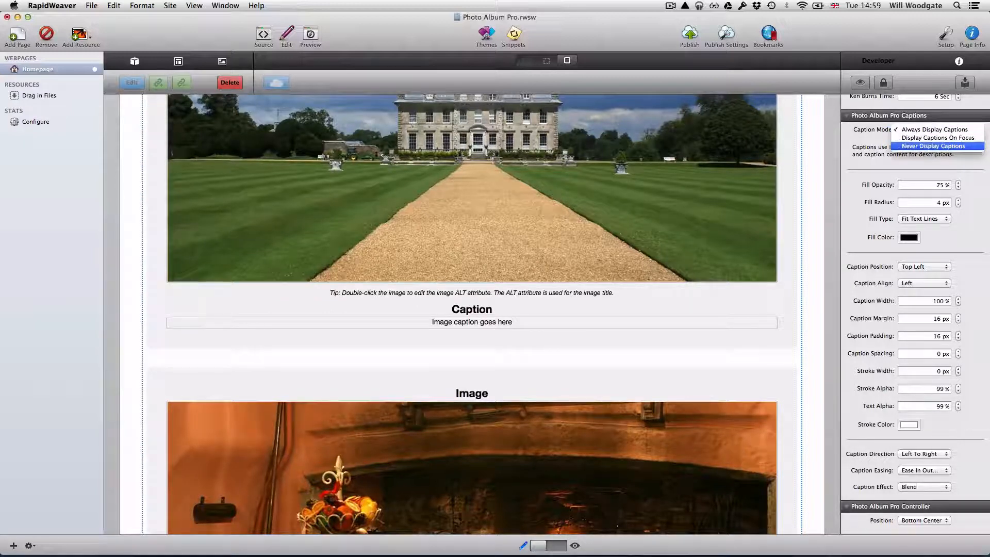
left_click(933, 146)
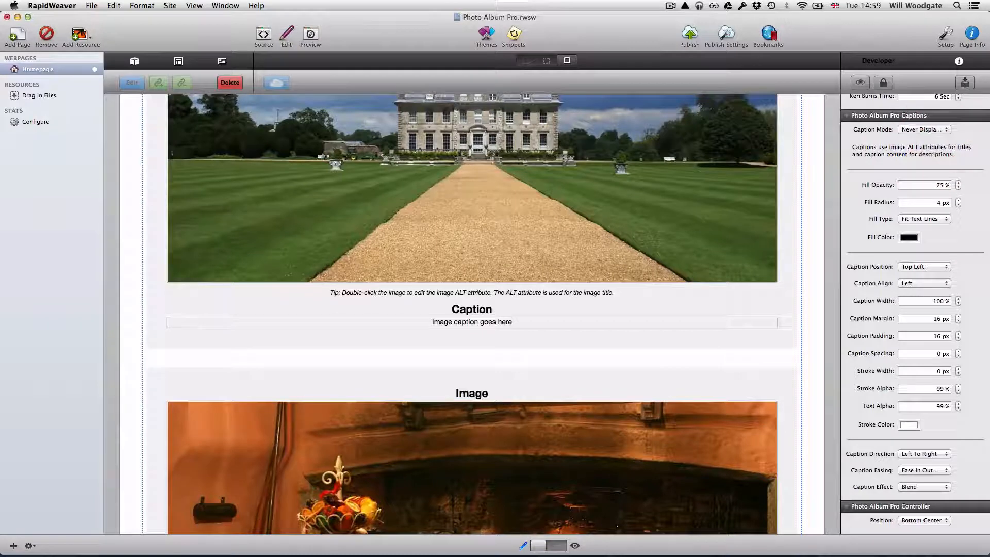
left_click(934, 130)
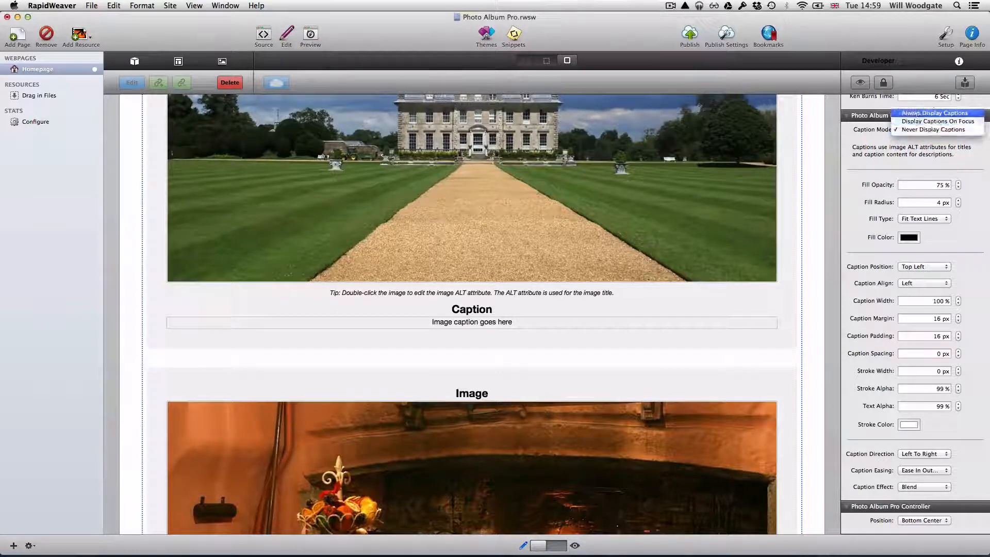
left_click(934, 113)
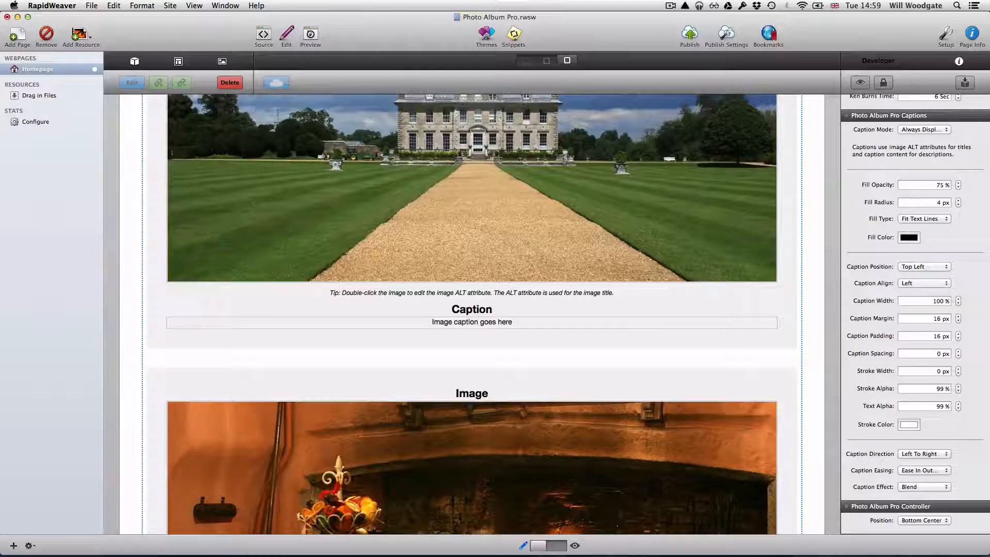
left_click(924, 266)
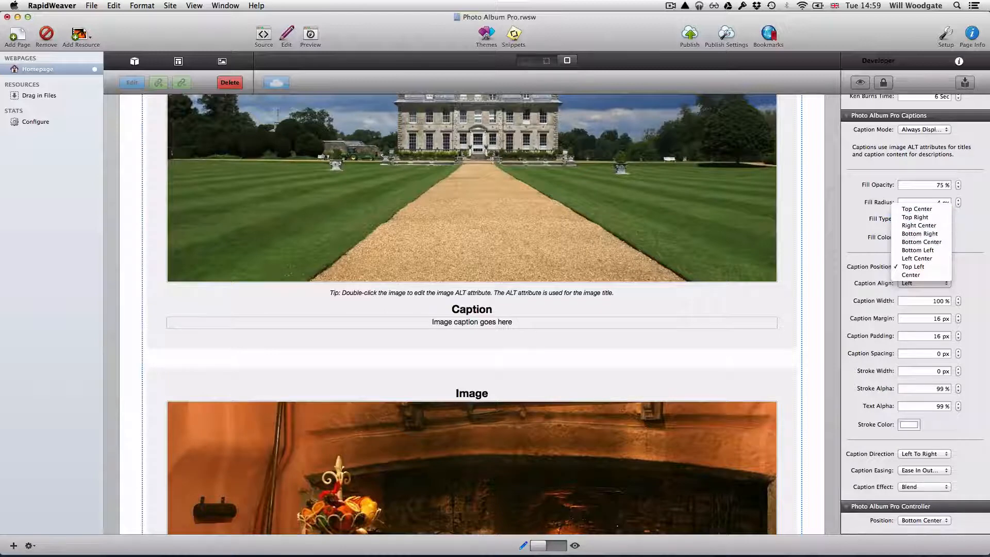
Leave the caption position at Top Left and alignment at Left.
left_click(961, 249)
left_click(923, 283)
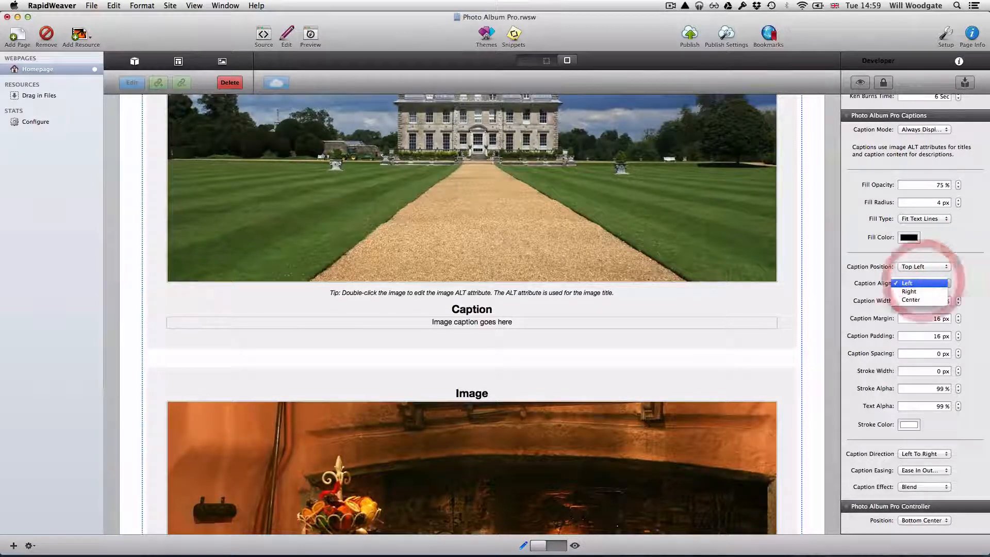
left_click(972, 264)
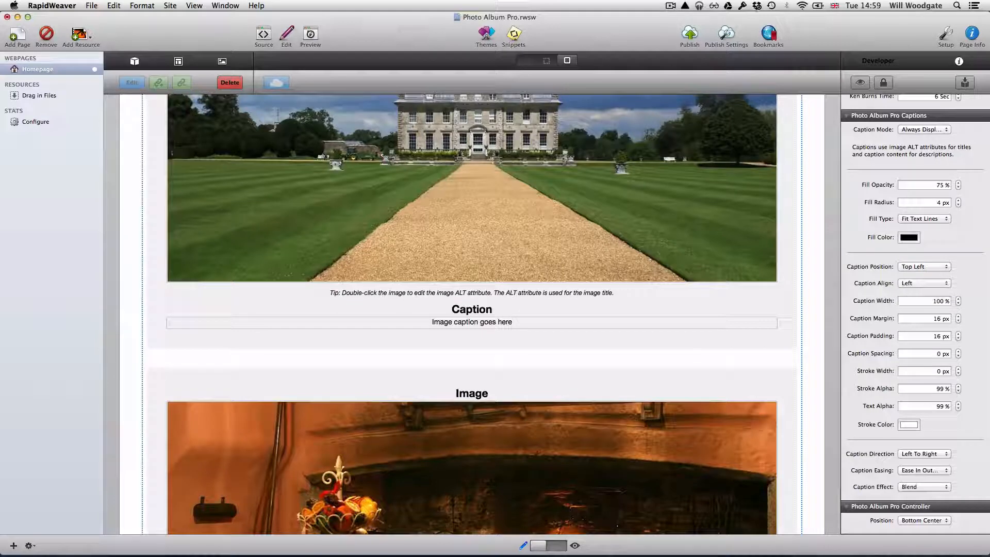
Set the Controller Position to Bottom Right and save the project.
left_click(925, 520)
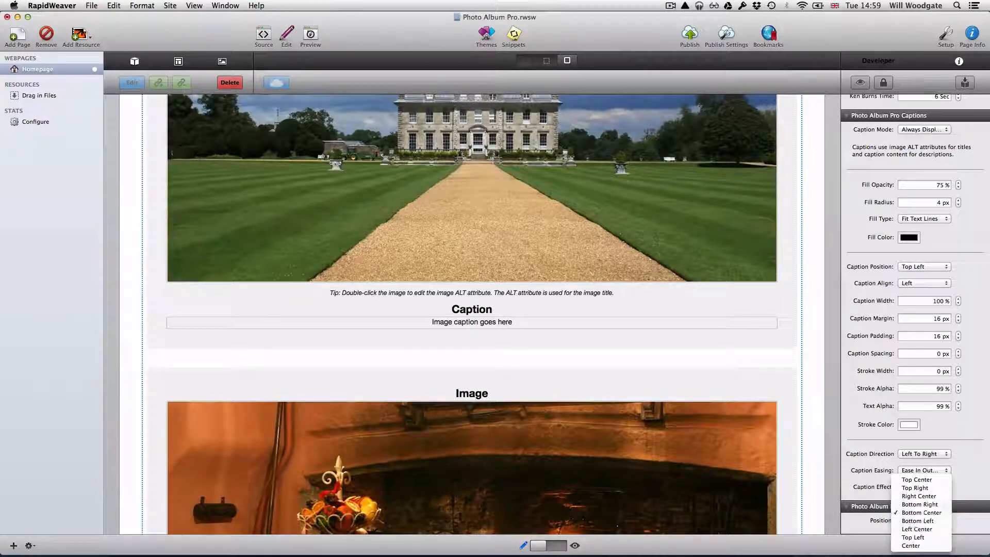
left_click(919, 504)
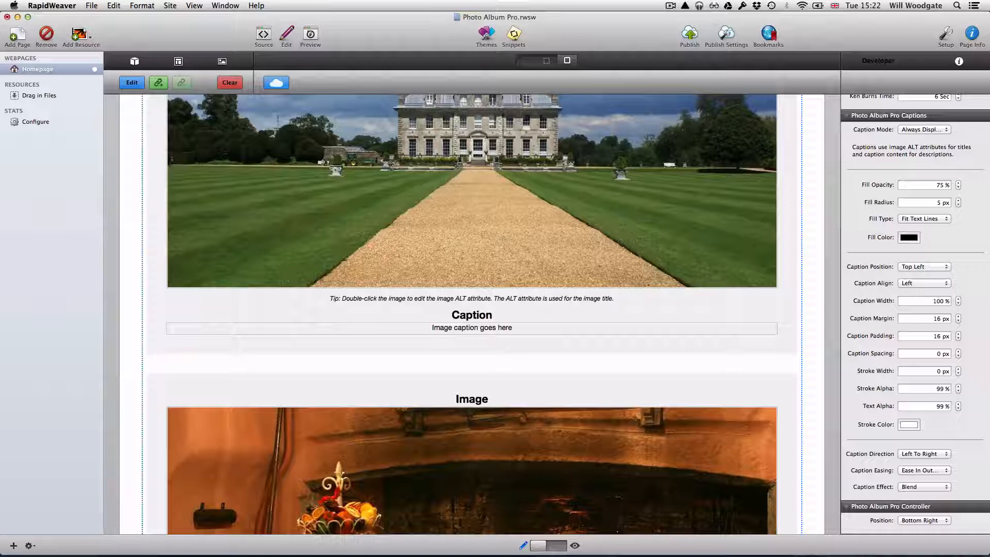
key("super+s")
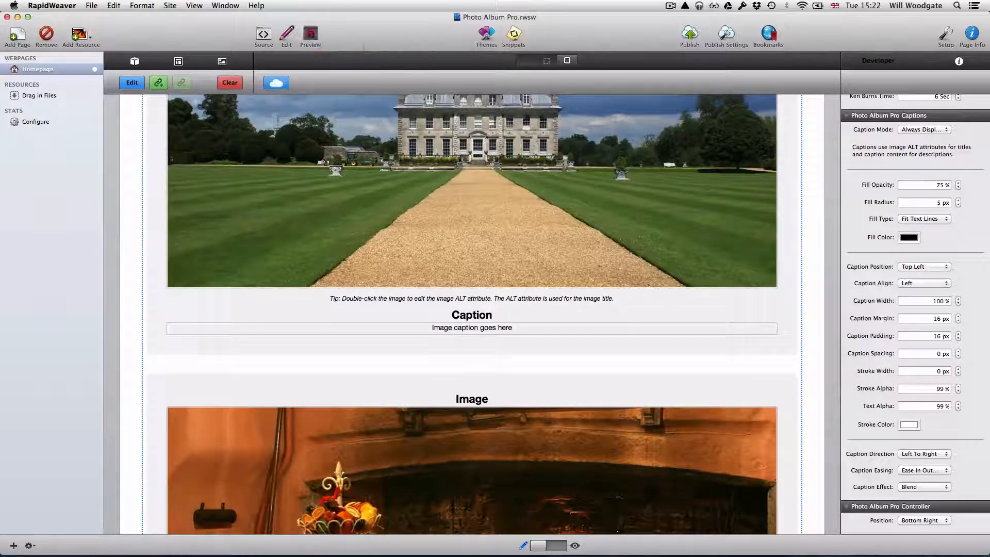
Preview the homepage and jump to Grazing Sheep from the thumbnail strip.
left_click(310, 34)
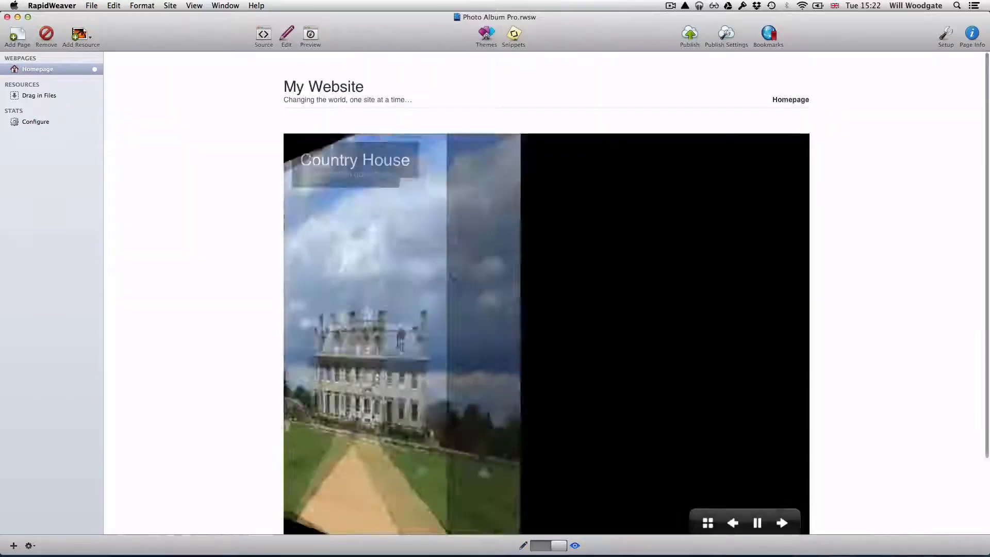
scroll(546, 293, "down", 2)
scroll(546, 293, "down", 1)
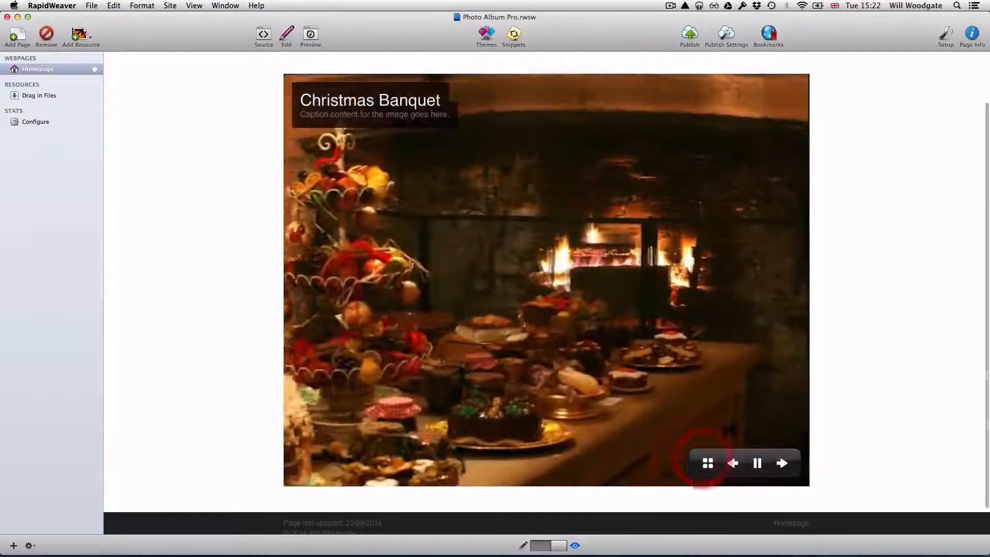
left_click(707, 463)
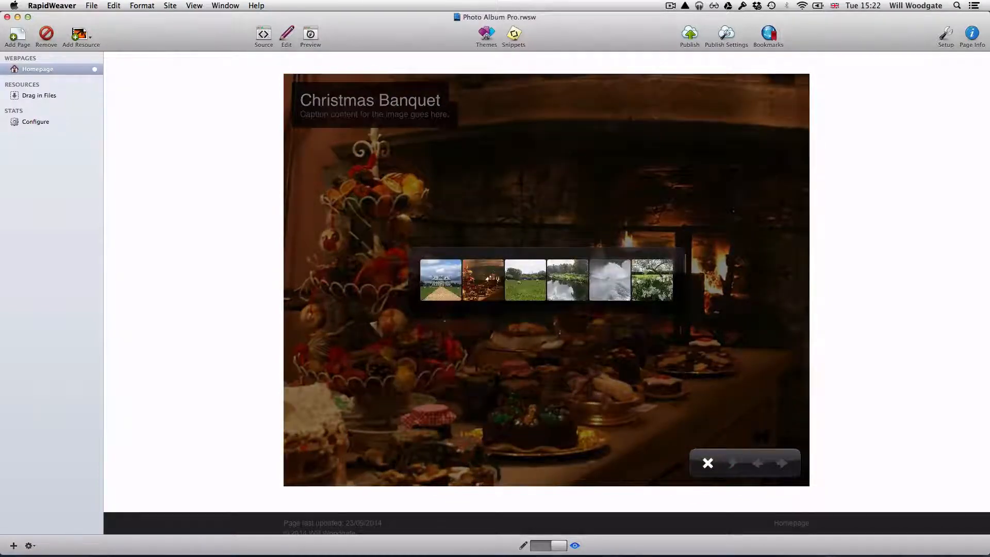
left_click(525, 280)
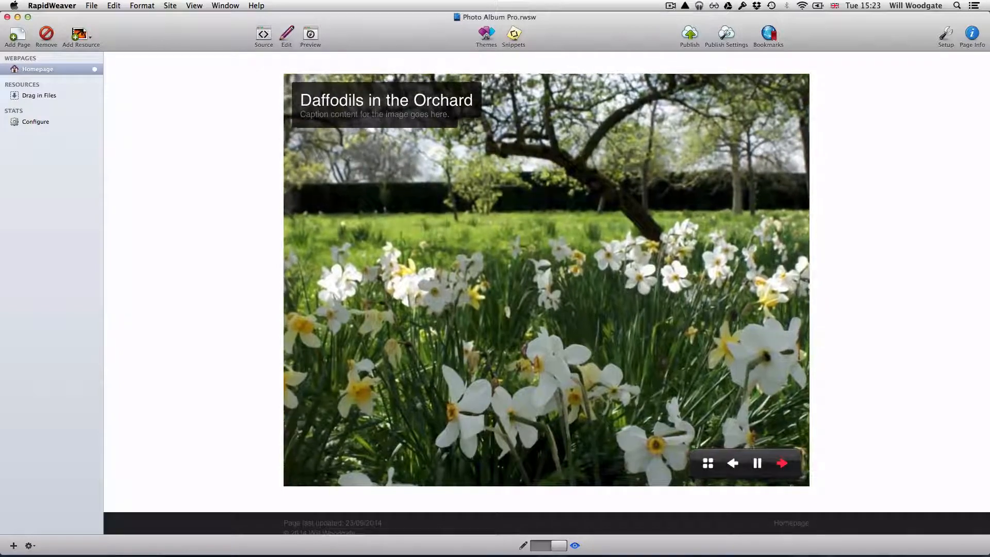
Advance the slideshow two photos and reopen the six-photo thumbnail strip.
left_click(782, 463)
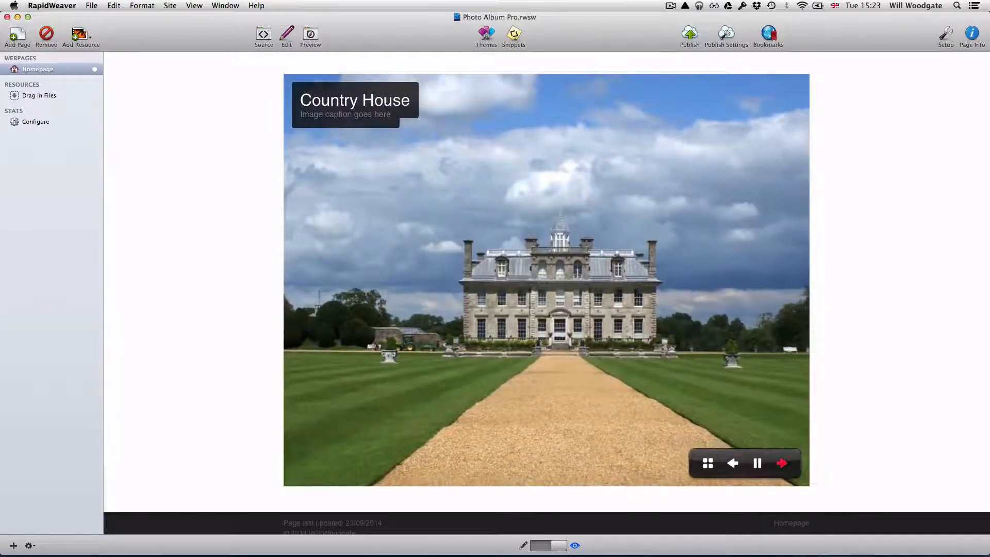
left_click(782, 463)
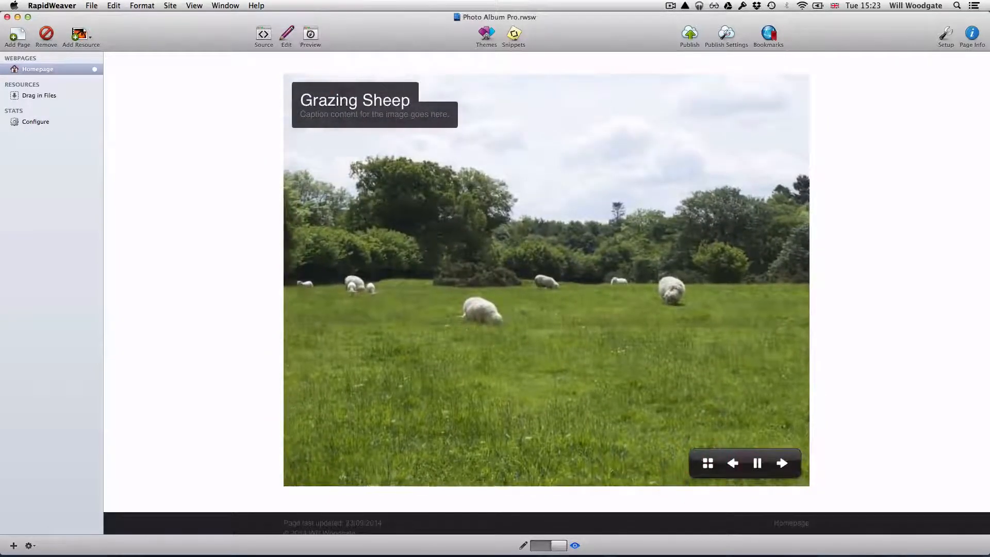
left_click(707, 463)
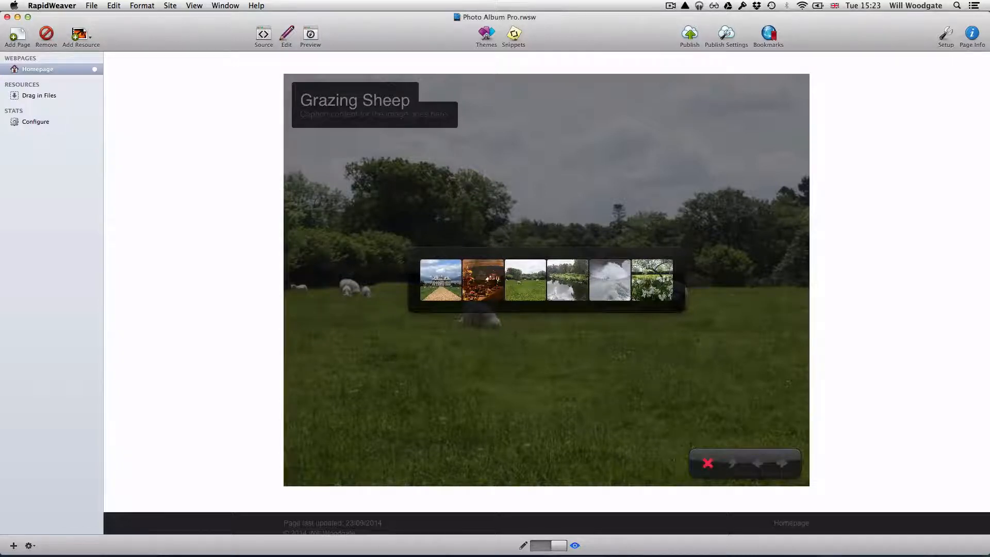
left_click(707, 462)
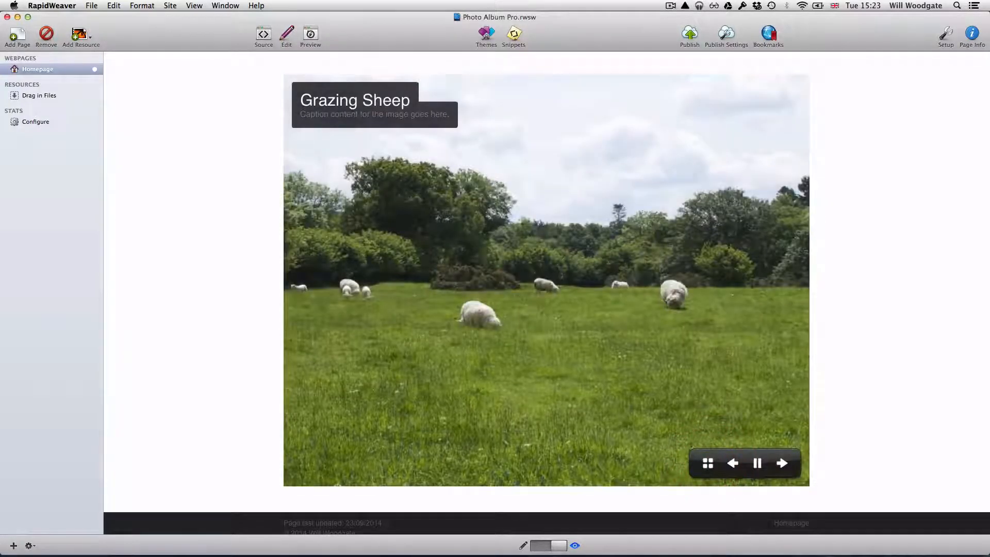
left_click(782, 463)
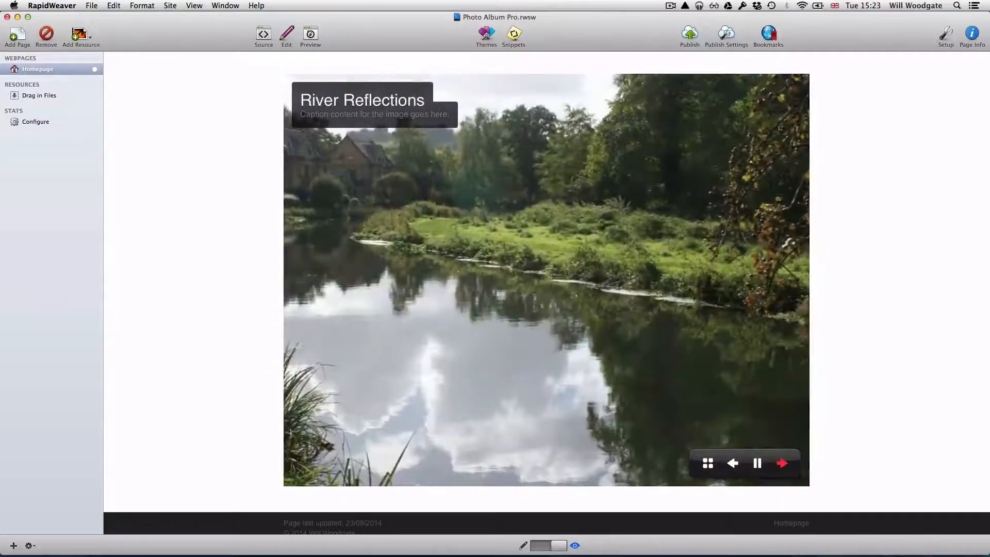
left_click(781, 463)
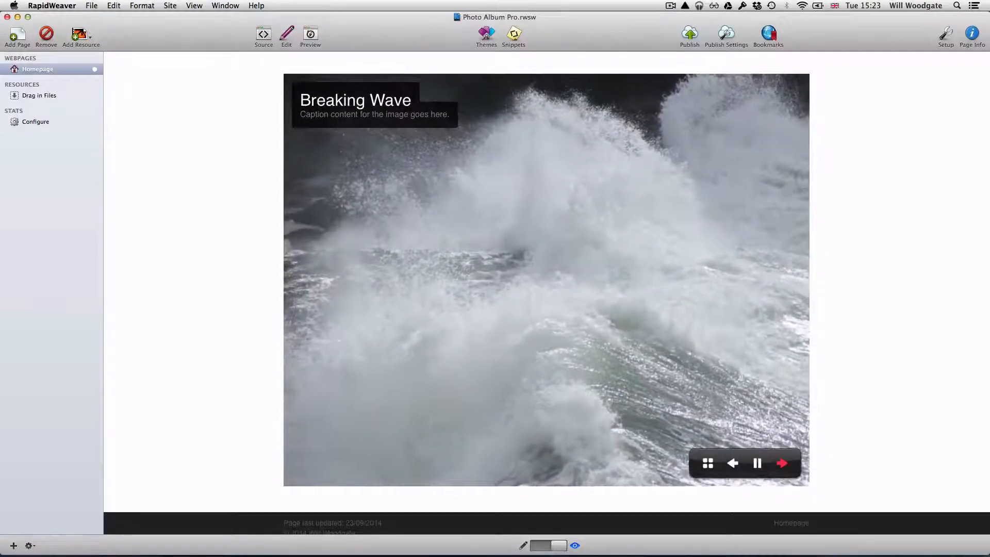
left_click(781, 463)
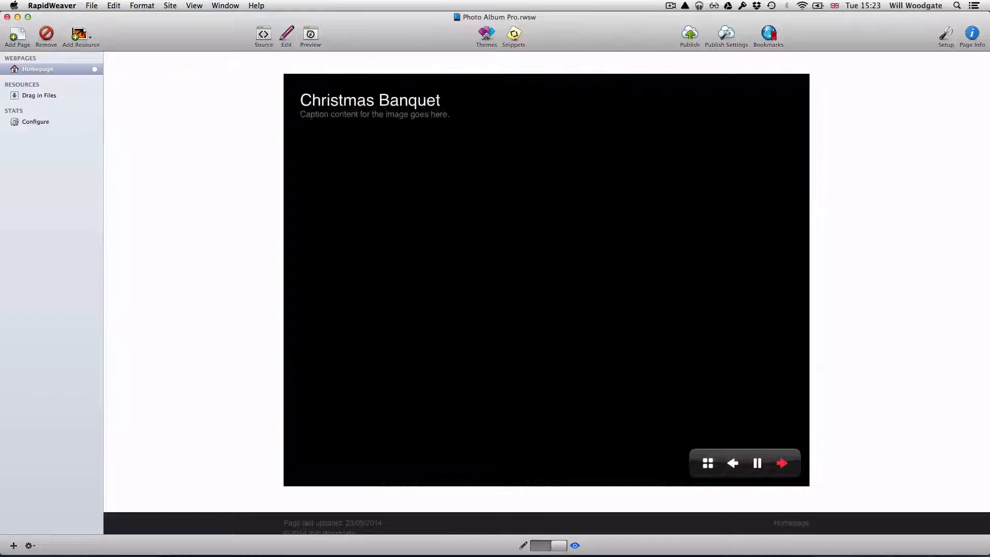
left_click(782, 463)
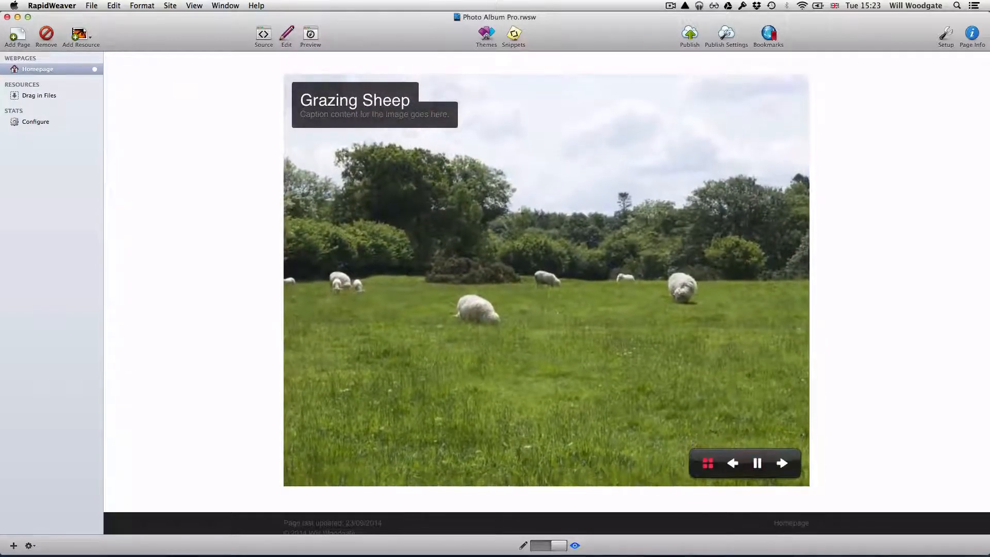
left_click(707, 463)
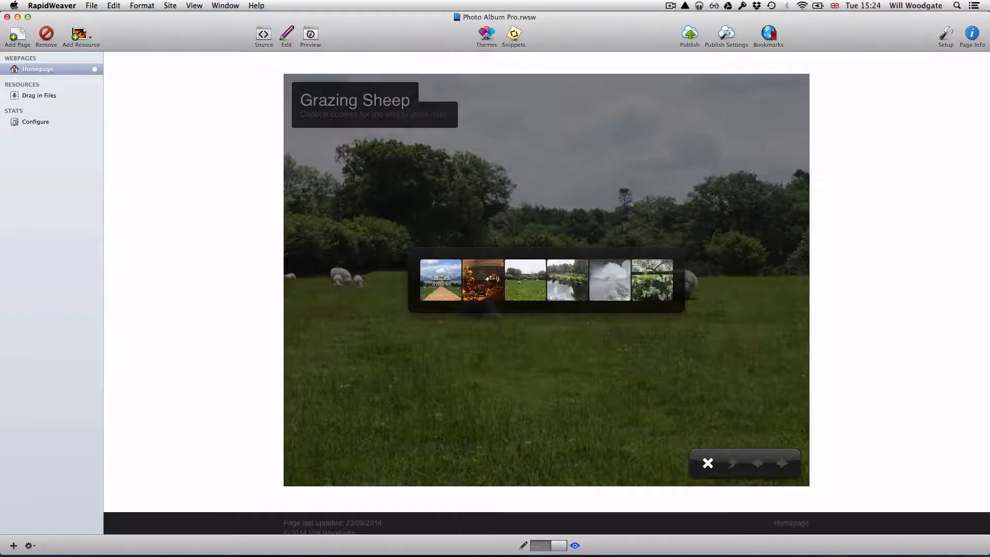